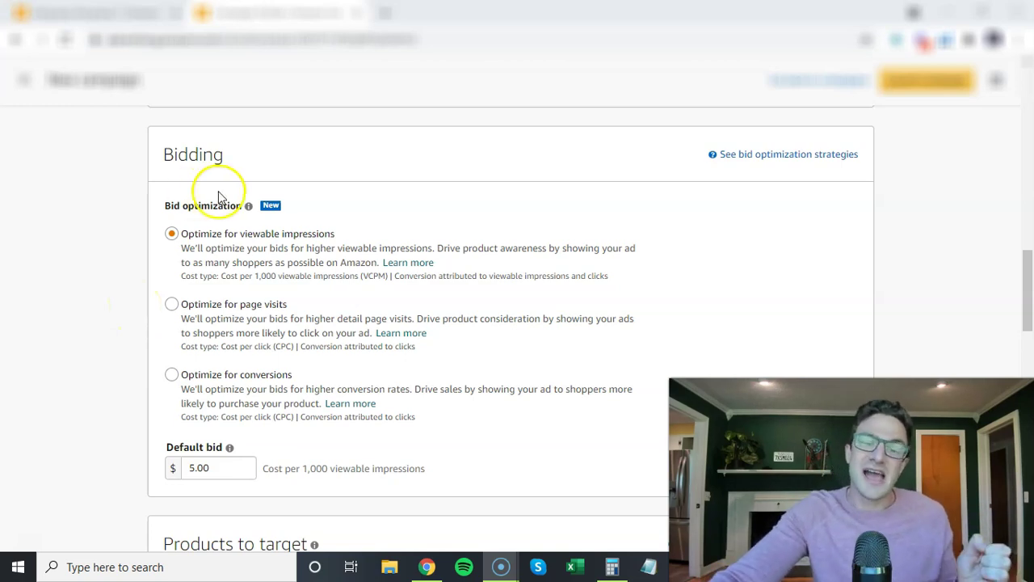
# Select viewable impressions as the bid optimization and highlight "Drive product awareness" in its description
pyautogui.click(171, 234)
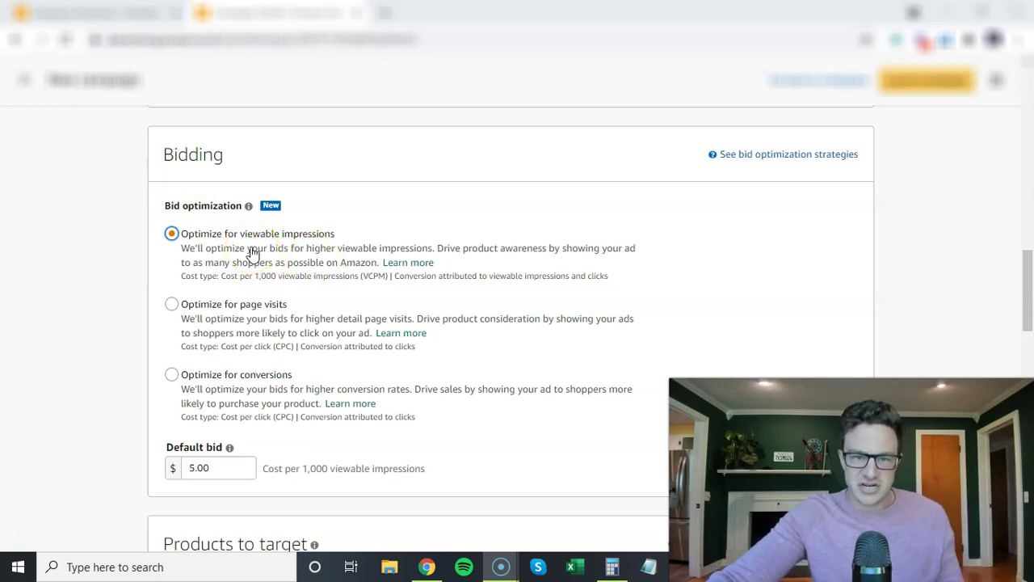
pyautogui.click(436, 254)
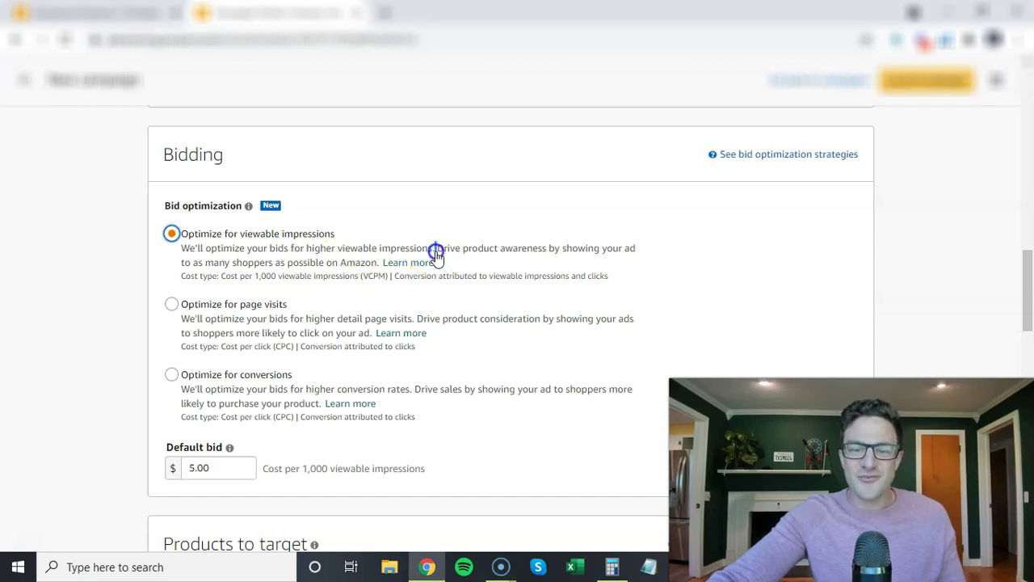
pyautogui.moveTo(436, 254); pyautogui.dragTo(554, 254)
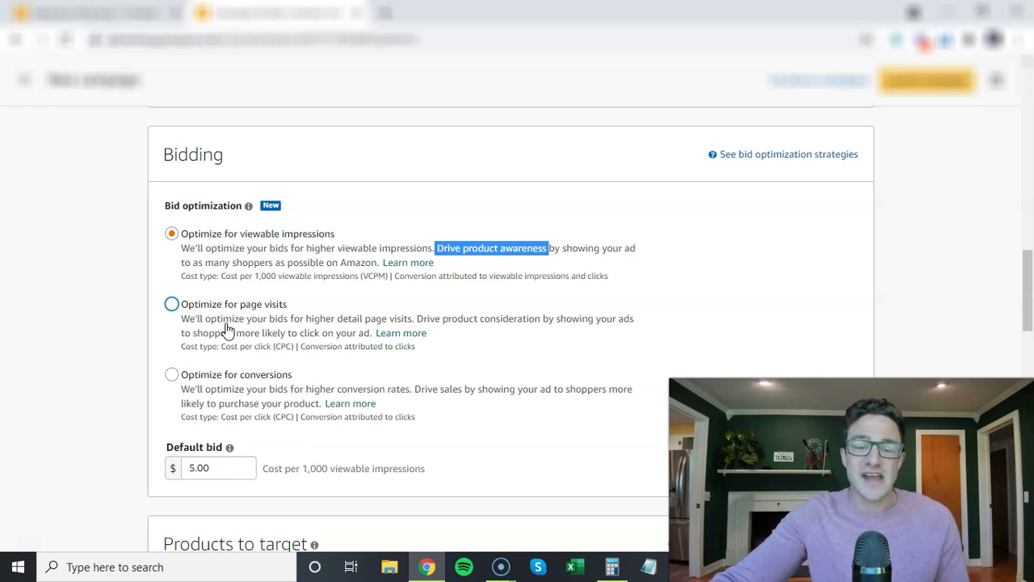
# Switch the bid optimization to page visits and set the default bid to $1.00 per click
pyautogui.click(171, 304)
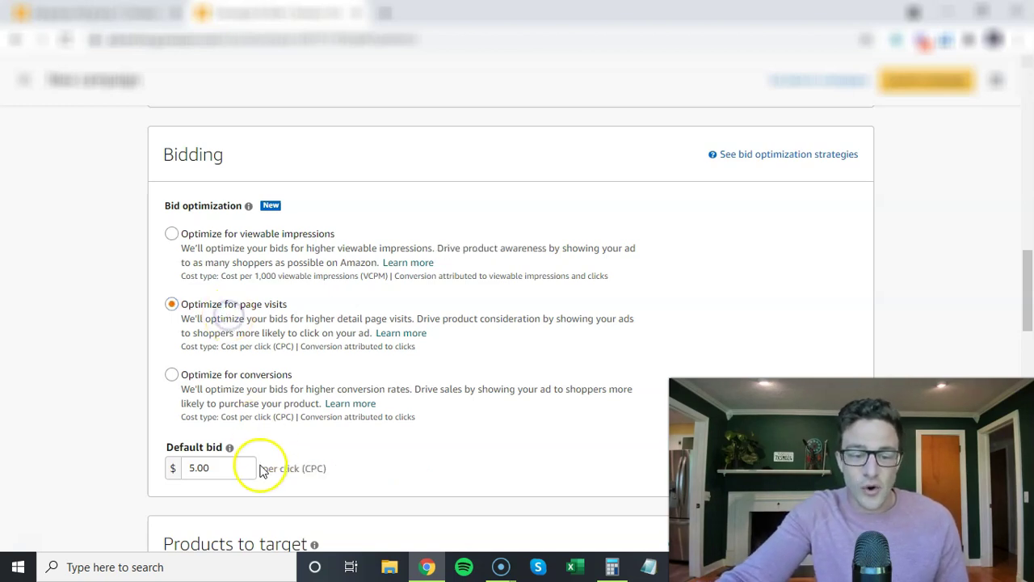
pyautogui.moveTo(266, 477); pyautogui.dragTo(313, 482)
pyautogui.click(216, 470)
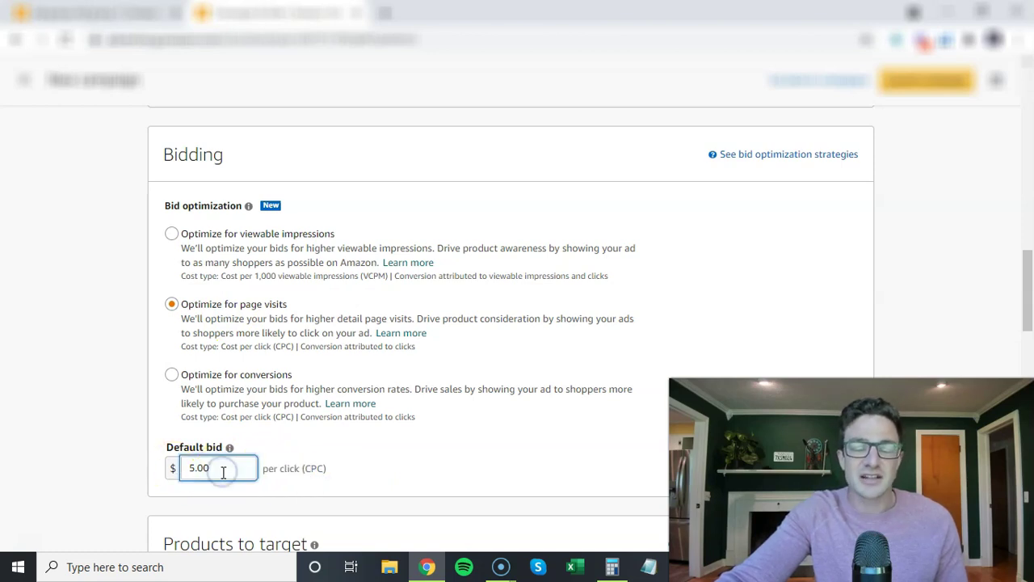
pyautogui.press('BackSpace')
pyautogui.press('BackSpace')
pyautogui.press('BackSpace')
pyautogui.press('BackSpace')
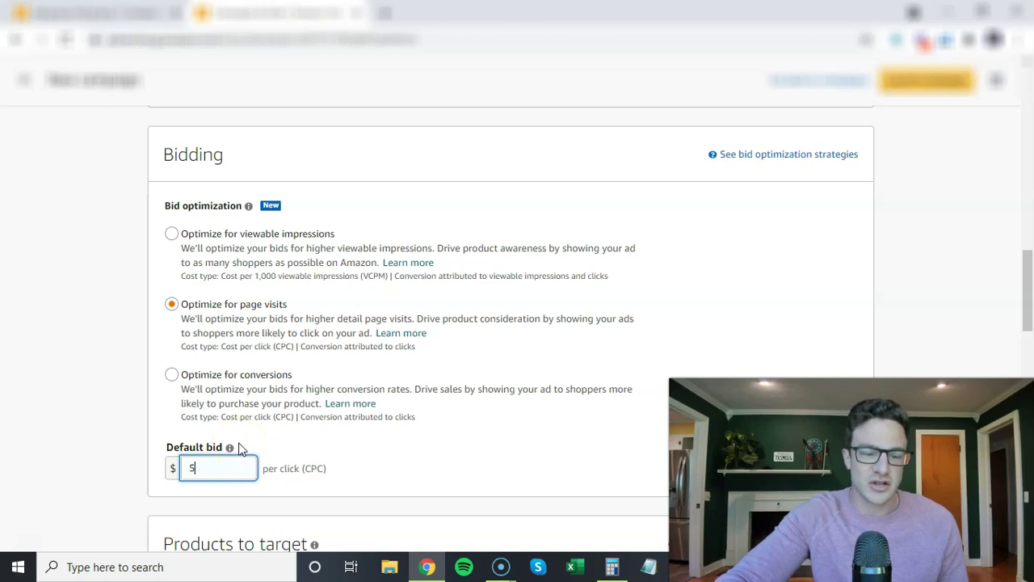
pyautogui.write('1')
pyautogui.click(65, 339)
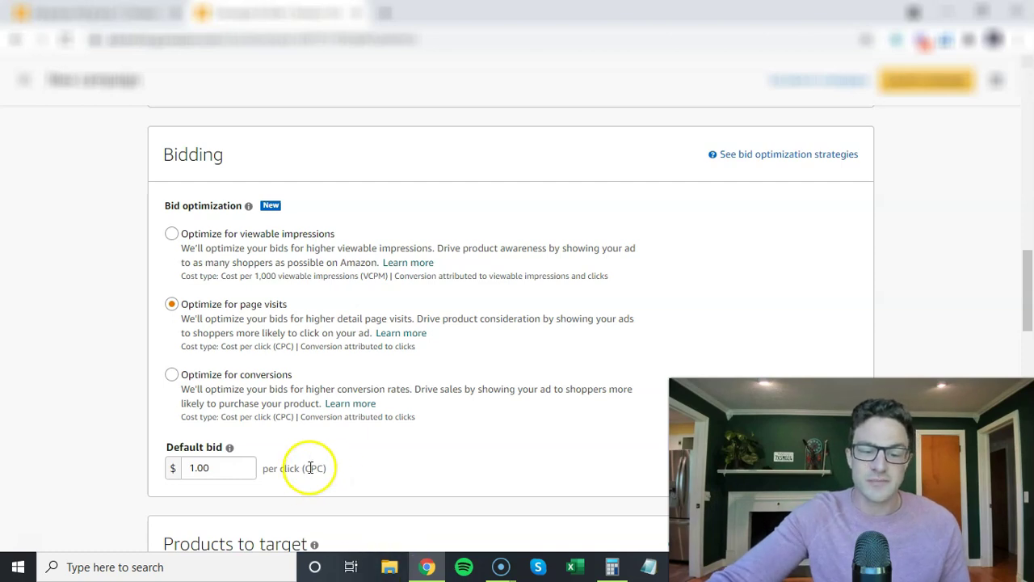
pyautogui.moveTo(310, 468); pyautogui.dragTo(326, 469)
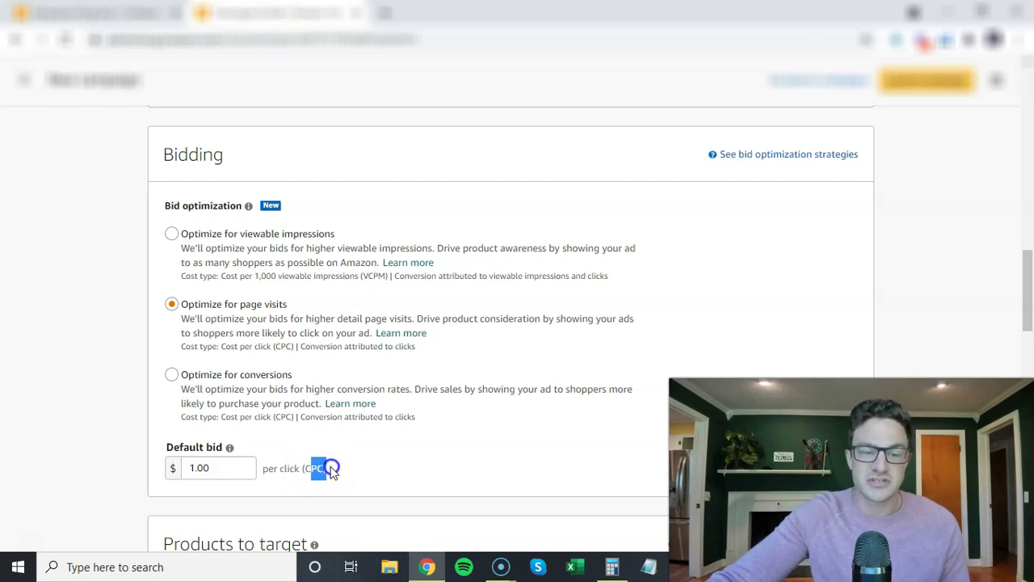
# Set the bid optimization back to viewable impressions, comparing its default bid cost basis with that of page visits
pyautogui.click(245, 253)
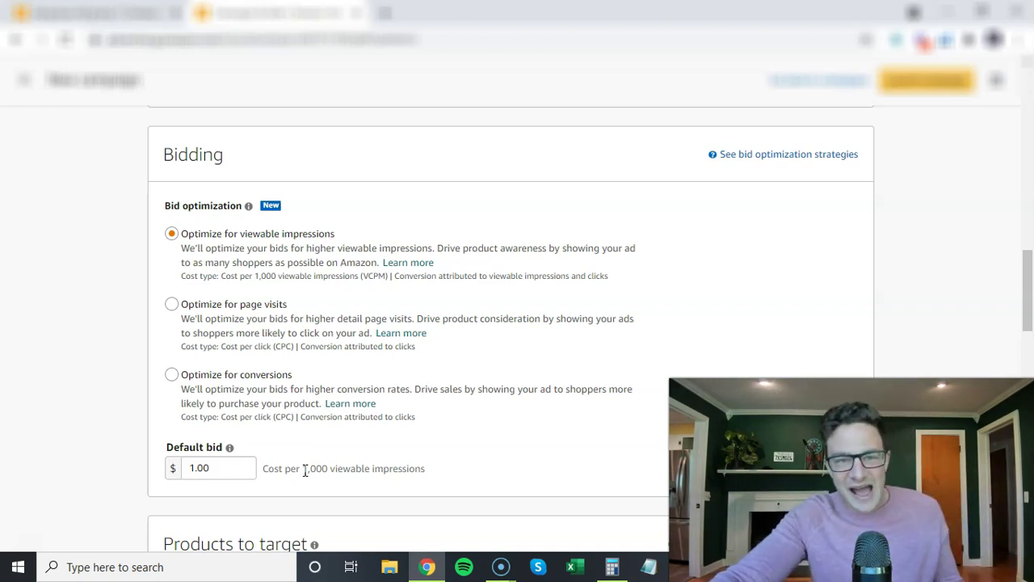
pyautogui.moveTo(308, 472); pyautogui.dragTo(329, 474)
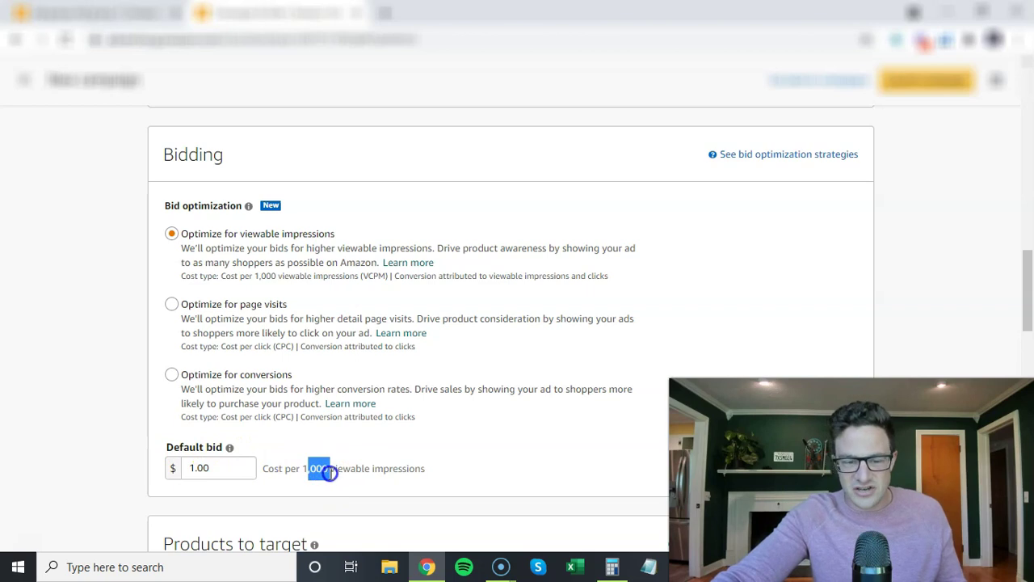
pyautogui.click(226, 465)
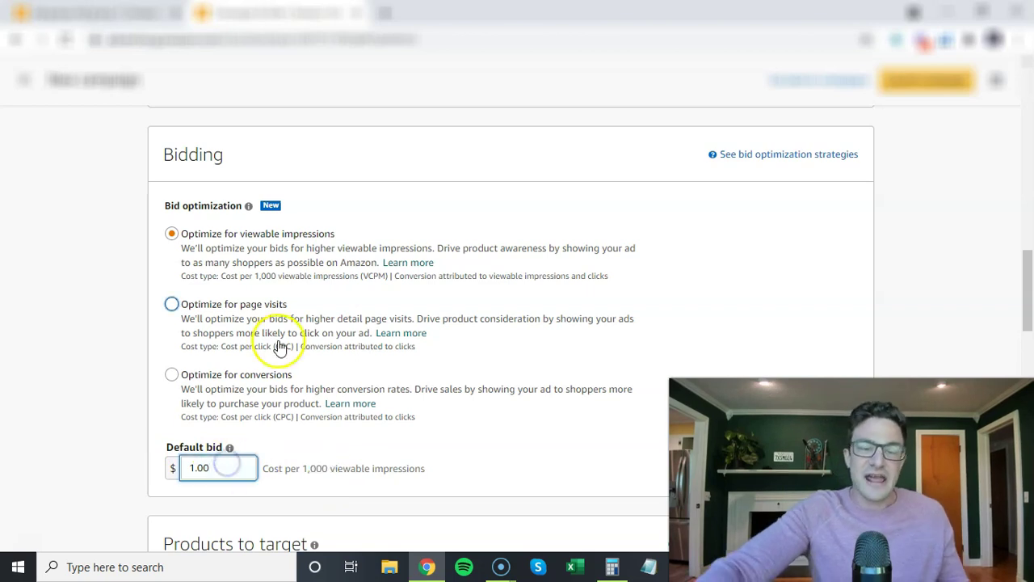
pyautogui.click(364, 283)
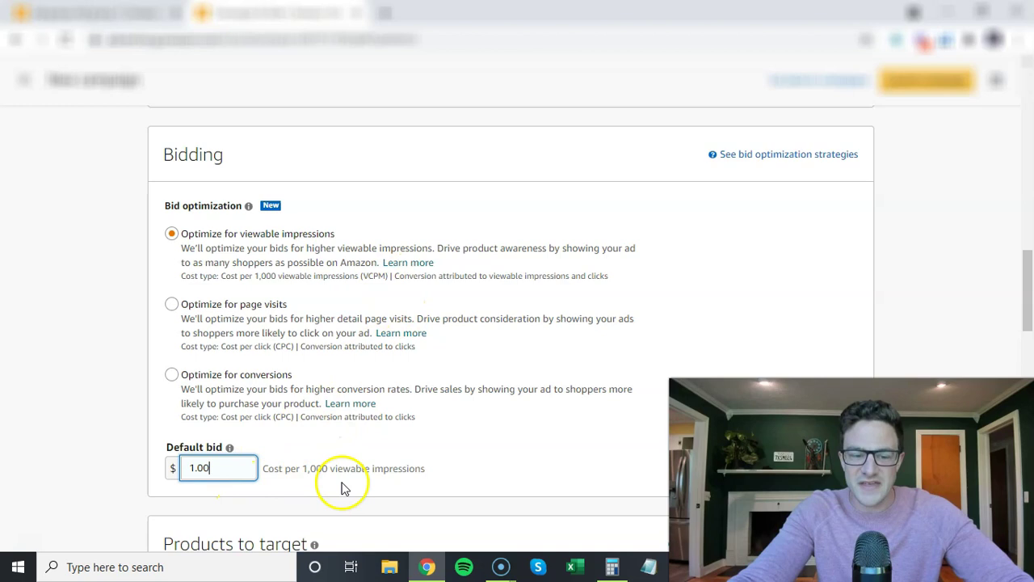
pyautogui.click(171, 304)
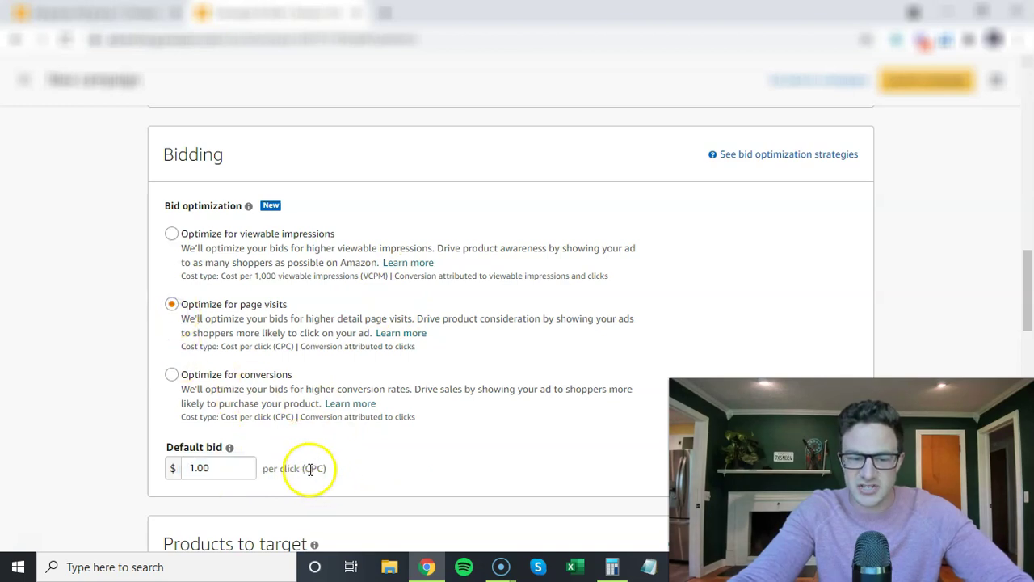
pyautogui.click(171, 234)
pyautogui.moveTo(303, 468); pyautogui.dragTo(355, 472)
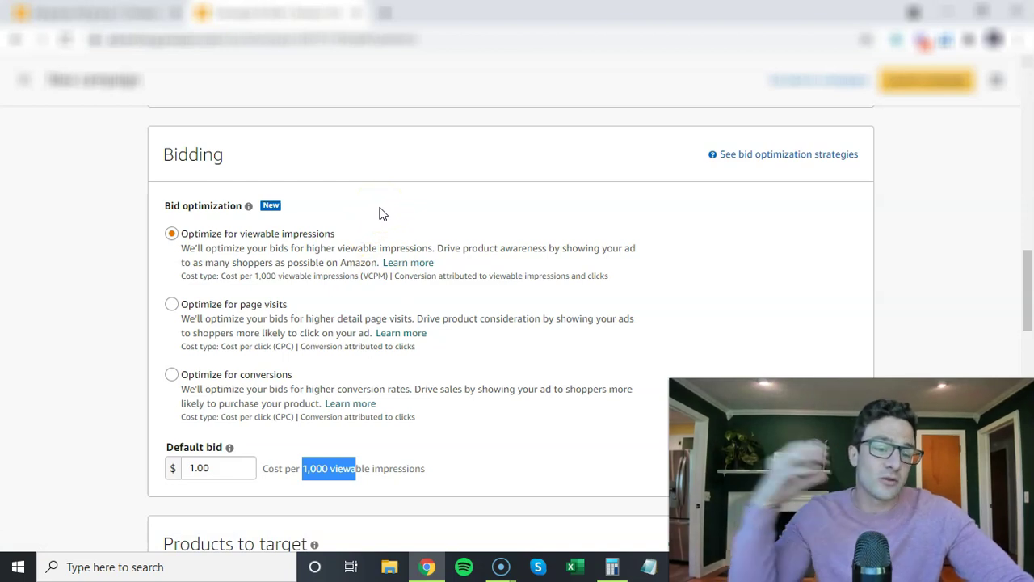
# Open the existing campaign's product targets and examine the Pots & Pans category's spend and bid cost type
pyautogui.click(103, 18)
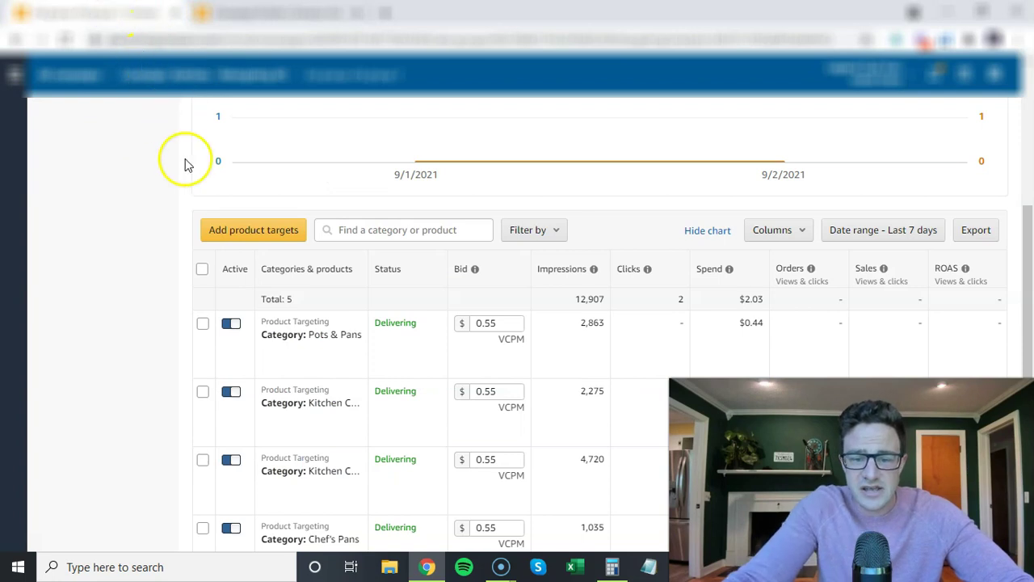
pyautogui.scroll(-1, 116, 288)
pyautogui.scroll(-1, 116, 288)
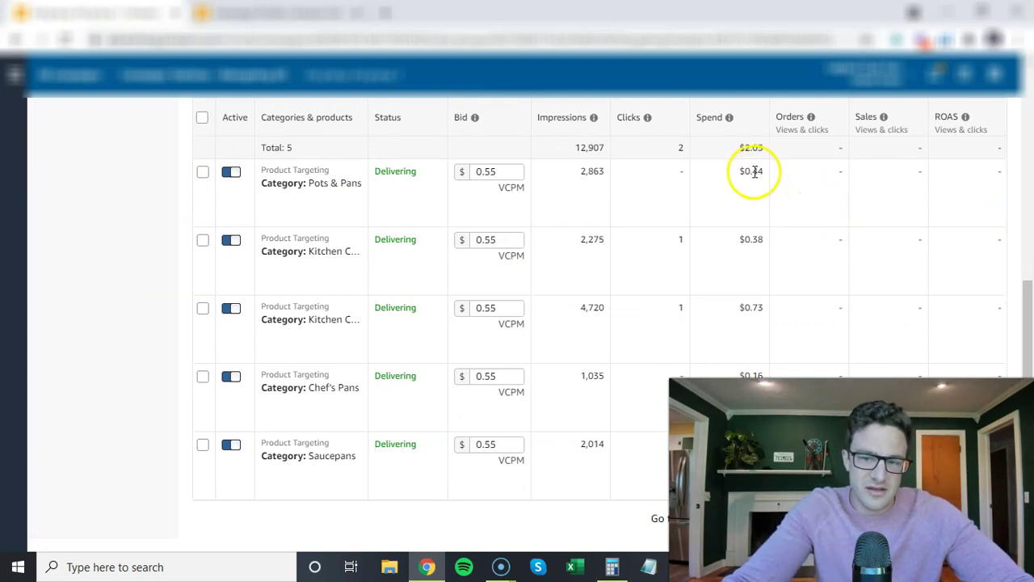
pyautogui.moveTo(751, 172); pyautogui.dragTo(763, 172)
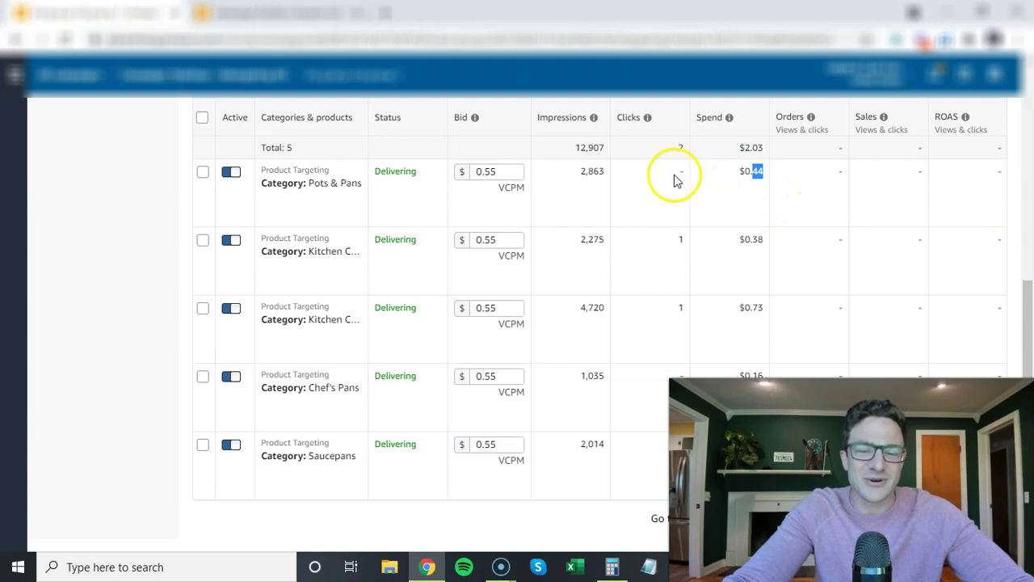
pyautogui.moveTo(499, 194); pyautogui.dragTo(531, 191)
pyautogui.click(530, 190)
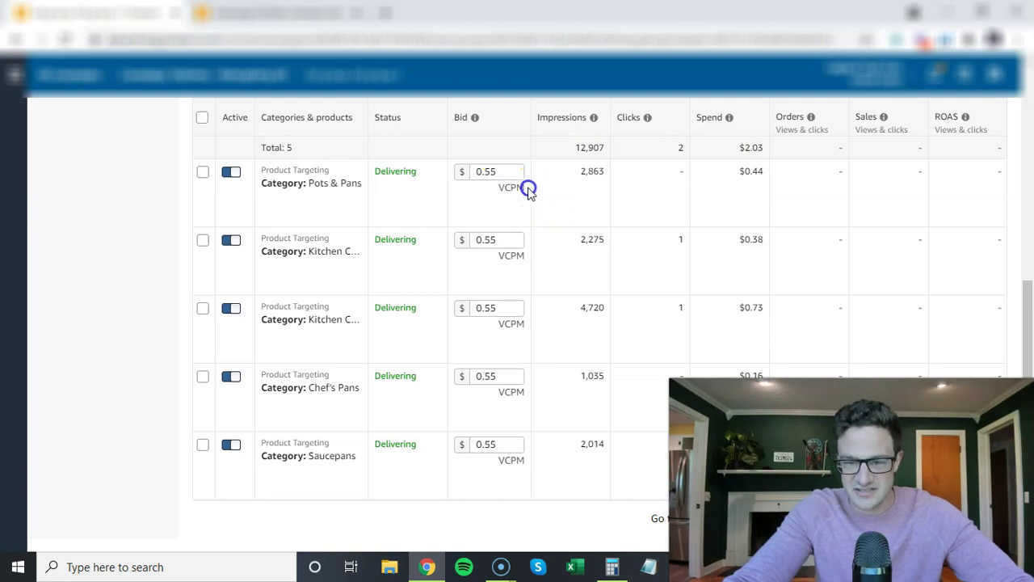
pyautogui.doubleClick(525, 192)
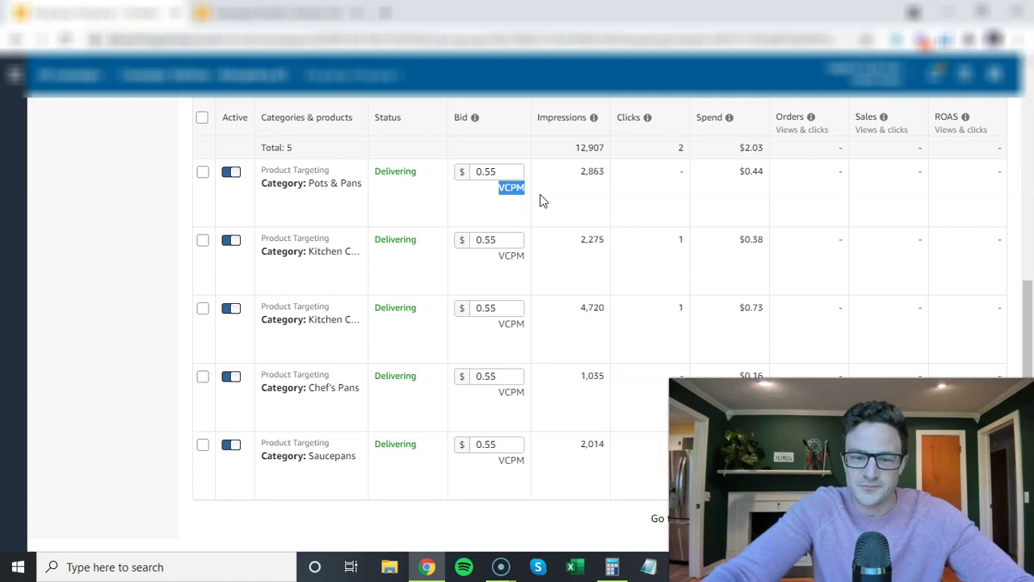
# Compare the clicks and spend of the first Kitchen category target with those of Pots & Pans
pyautogui.click(681, 238)
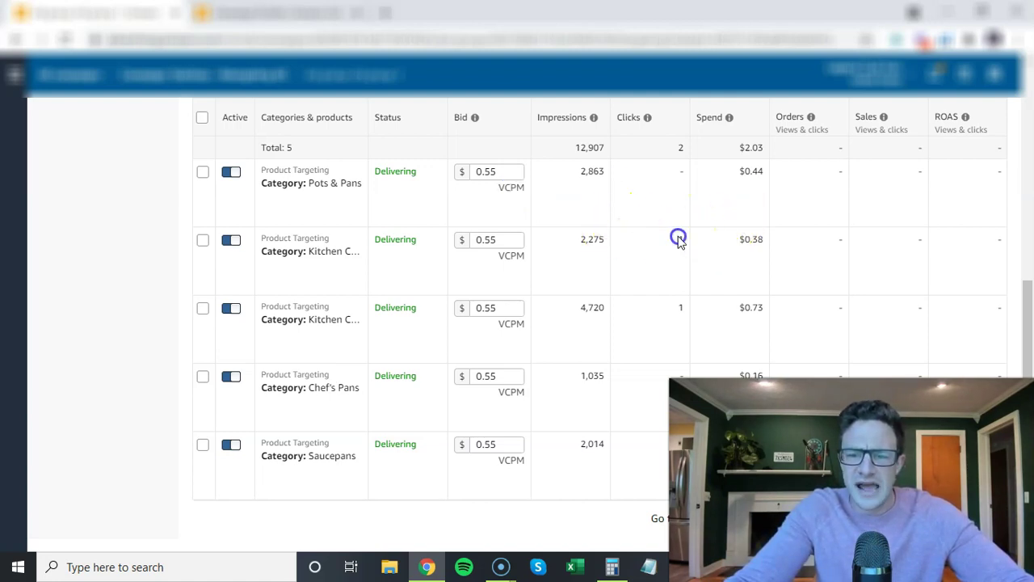
pyautogui.click(752, 239)
pyautogui.moveTo(752, 239); pyautogui.dragTo(761, 241)
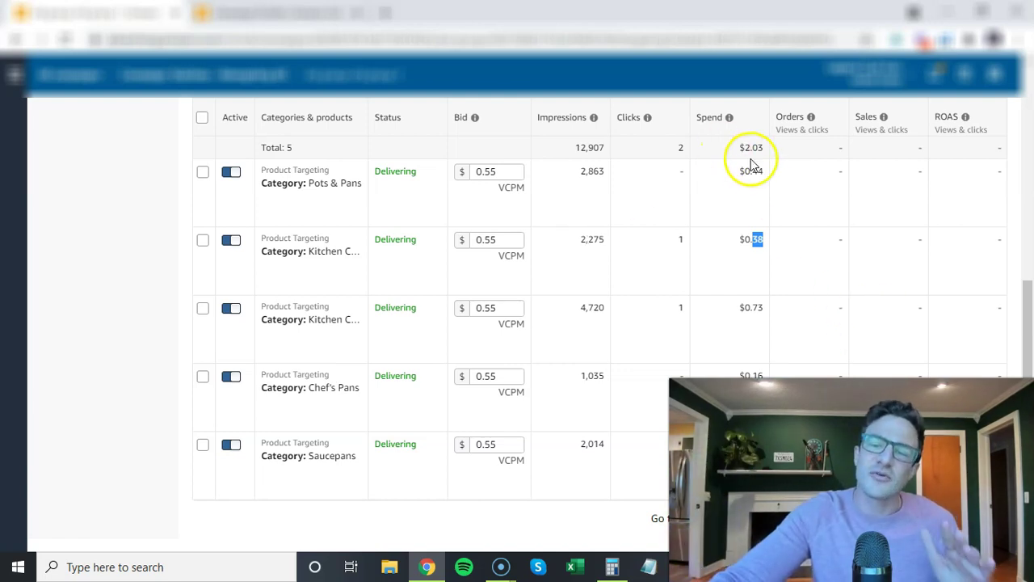
pyautogui.moveTo(752, 175); pyautogui.dragTo(766, 179)
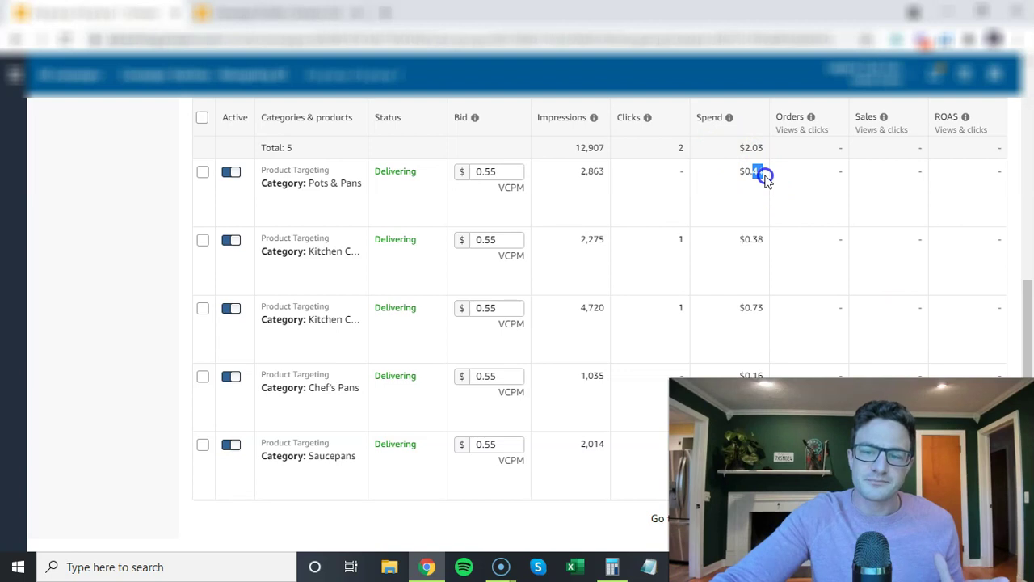
pyautogui.moveTo(765, 178); pyautogui.dragTo(752, 176)
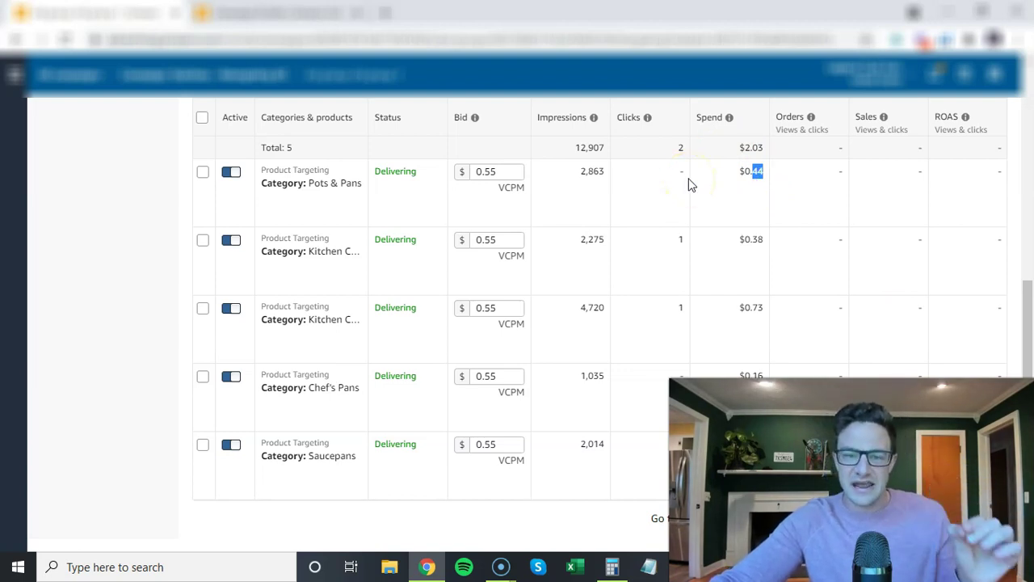
pyautogui.click(720, 179)
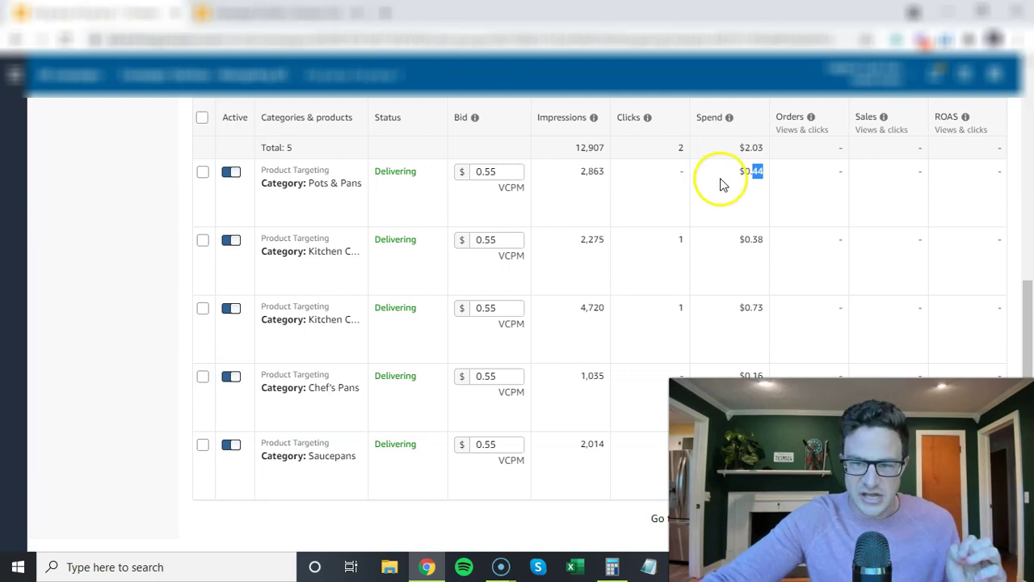
pyautogui.click(727, 184)
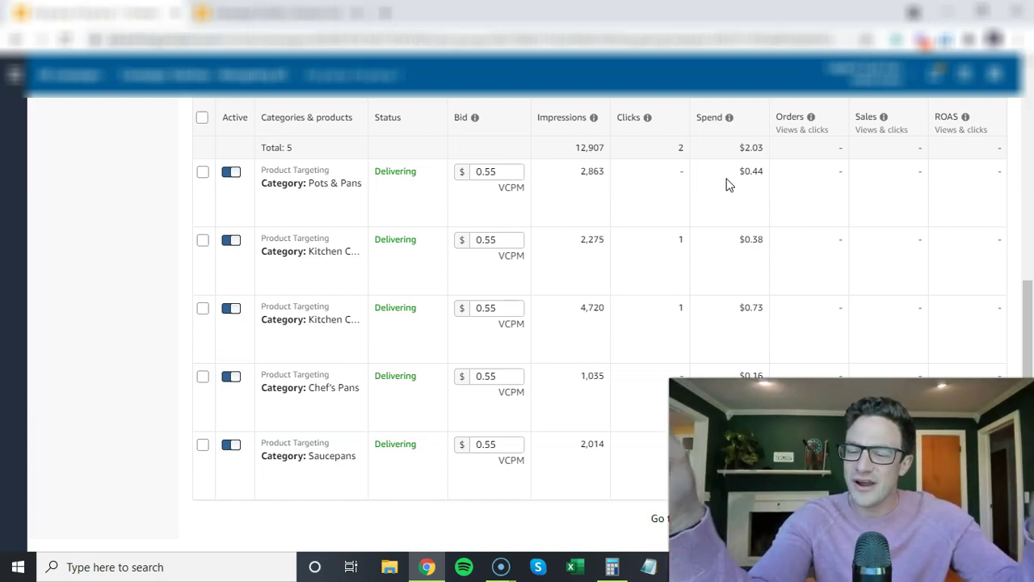
pyautogui.click(682, 247)
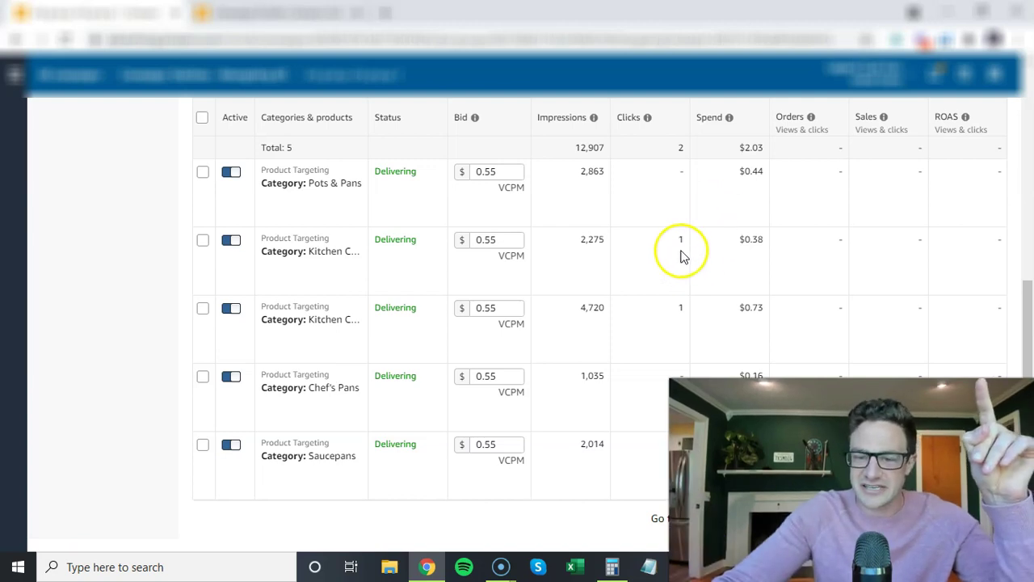
pyautogui.click(679, 240)
pyautogui.doubleClick(680, 240)
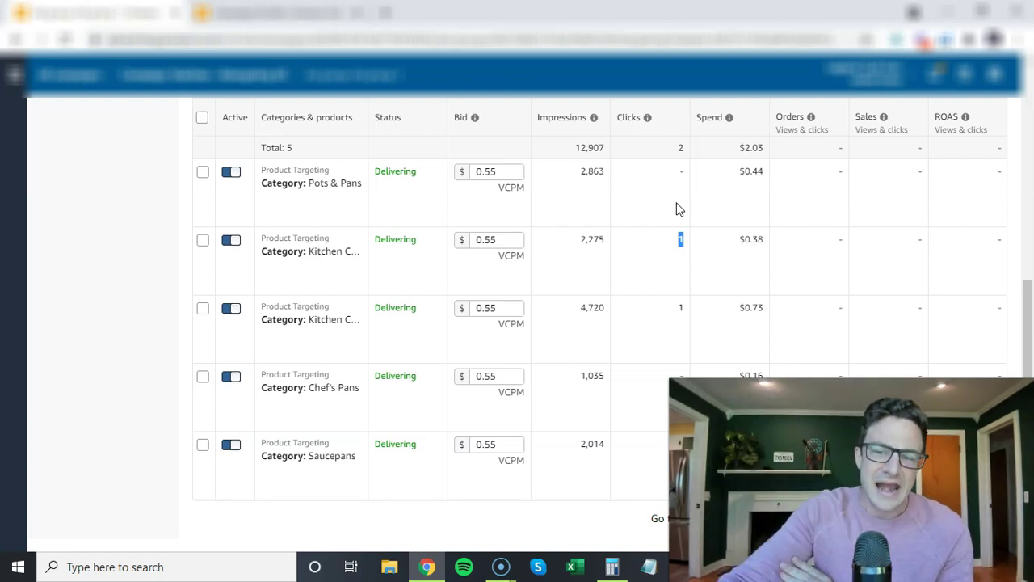
# Examine the Pots & Pans target's spend and impressions, and the impressions of the Chef's Pans target
pyautogui.doubleClick(752, 171)
pyautogui.moveTo(753, 171); pyautogui.dragTo(763, 172)
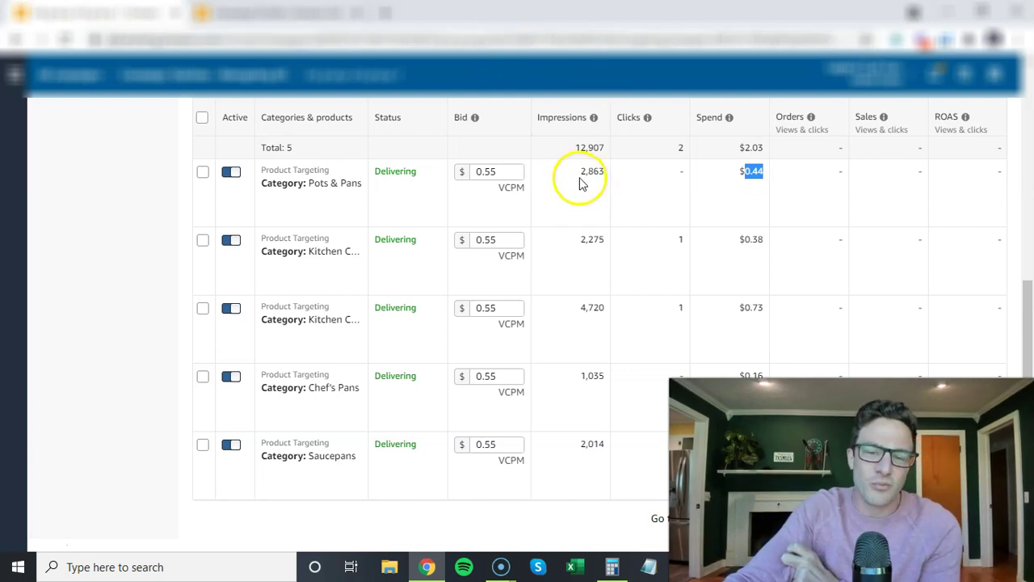
pyautogui.moveTo(587, 172); pyautogui.dragTo(596, 174)
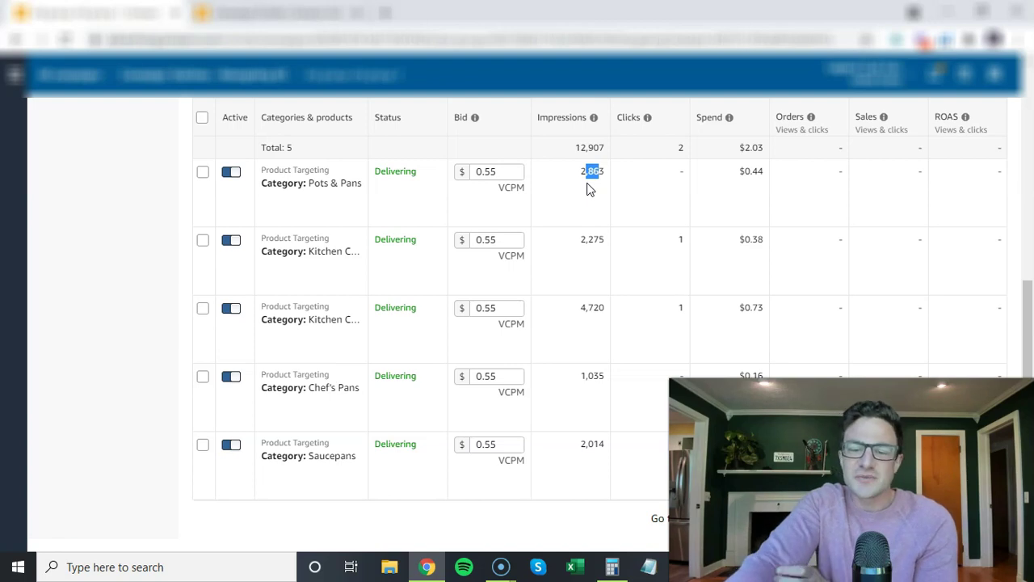
pyautogui.click(579, 380)
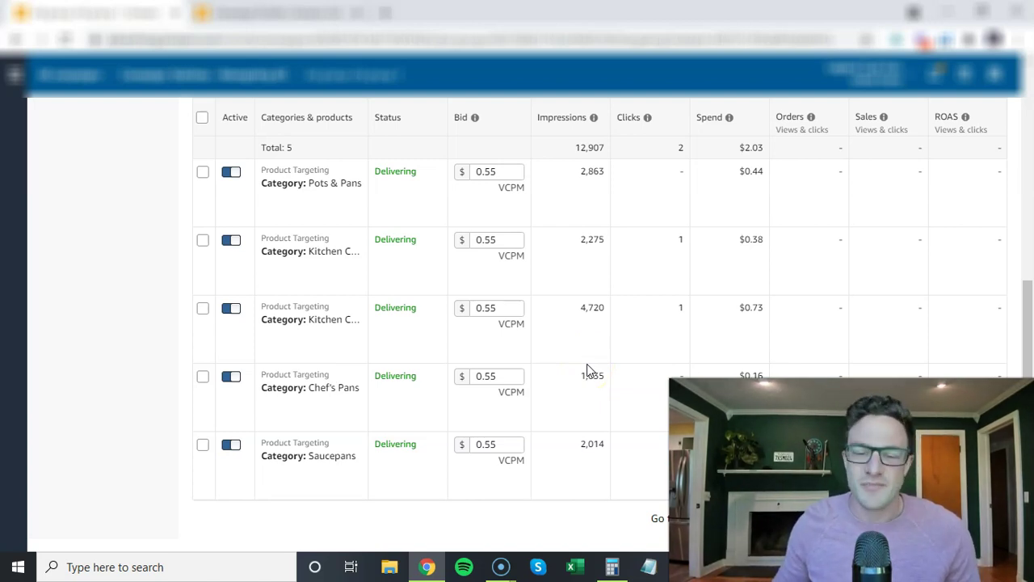
pyautogui.click(588, 373)
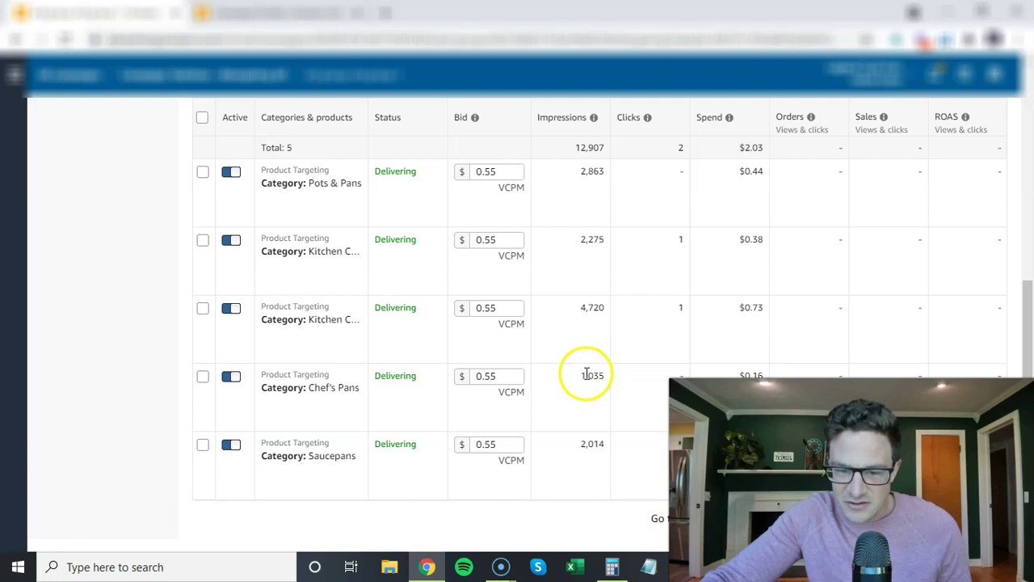
pyautogui.click(589, 375)
pyautogui.doubleClick(589, 375)
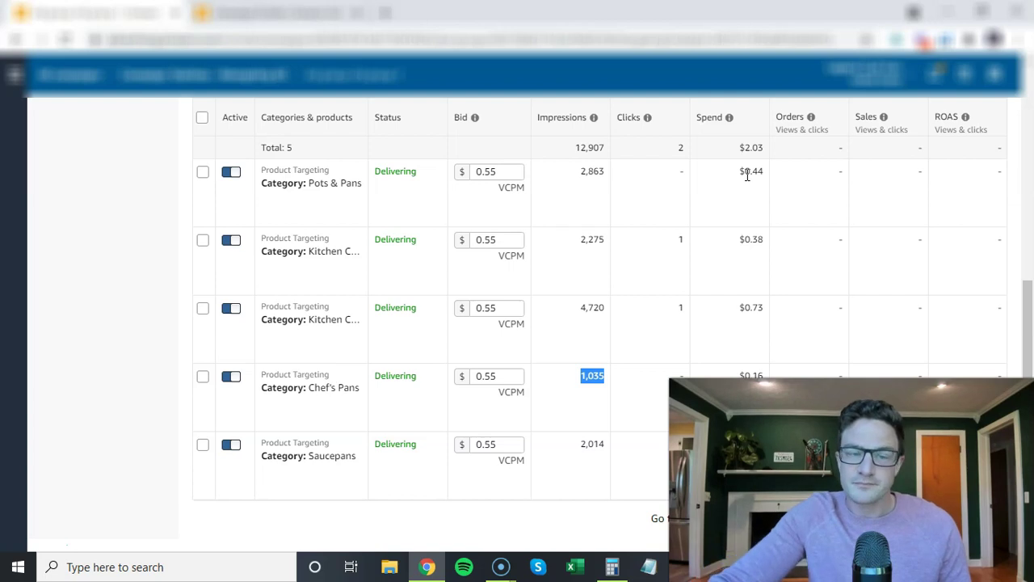
# Return to the new campaign setup and change its targeting to Audiences
pyautogui.click(273, 18)
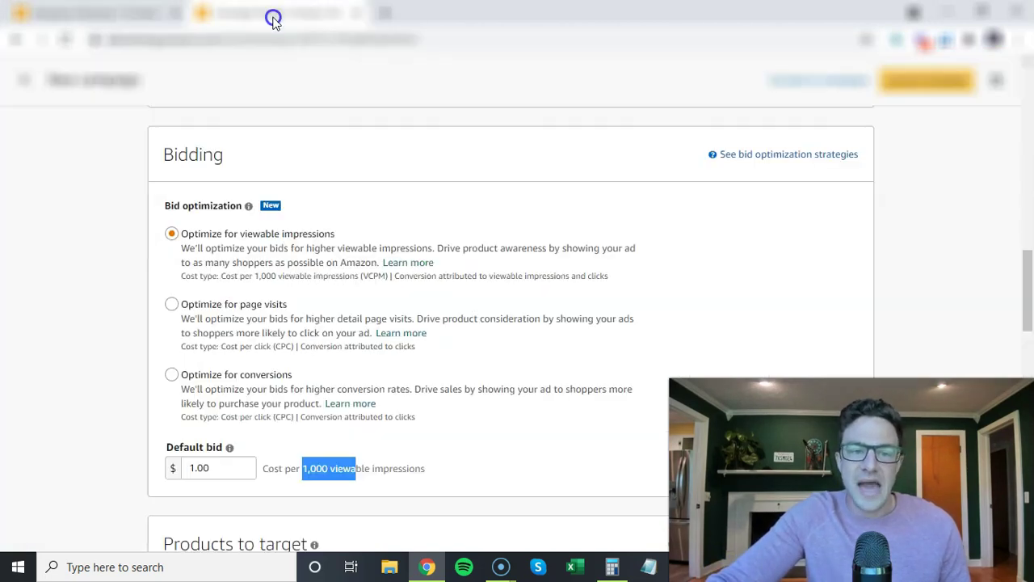
pyautogui.scroll(2, 151, 277)
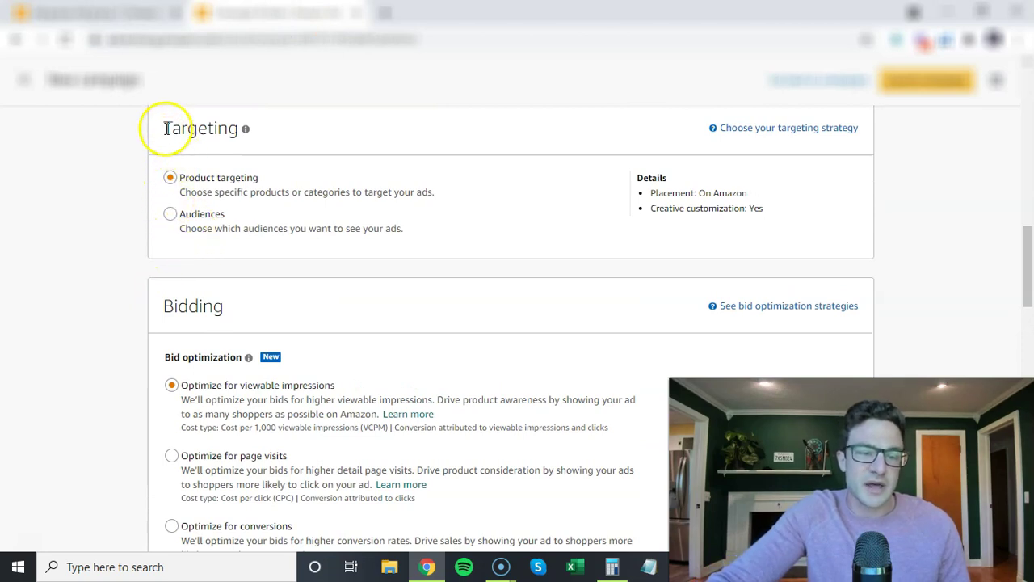
pyautogui.click(202, 223)
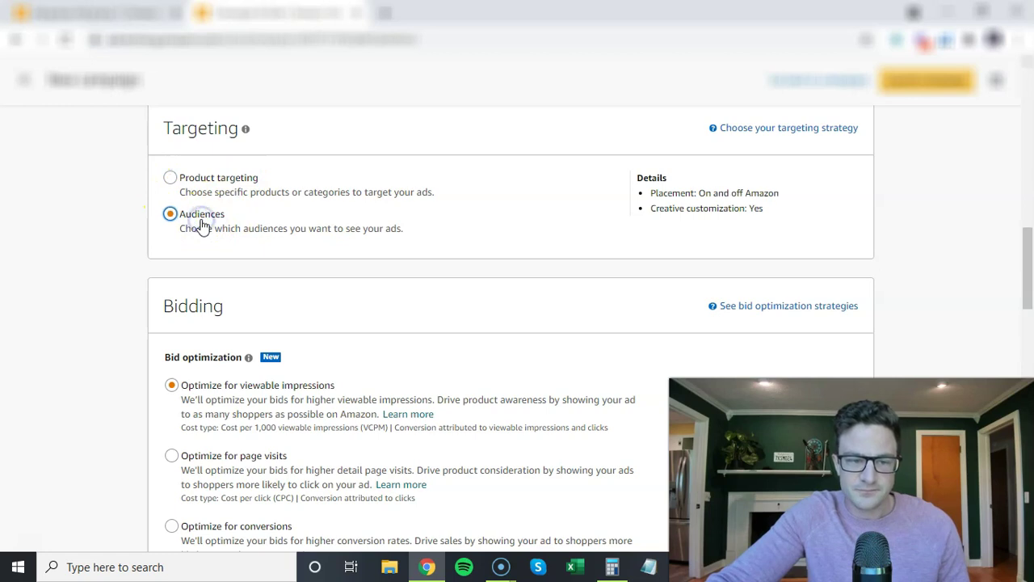
# Select Audiences targeting with bids optimized for viewable impressions, and check the default bid's cost basis
pyautogui.click(207, 226)
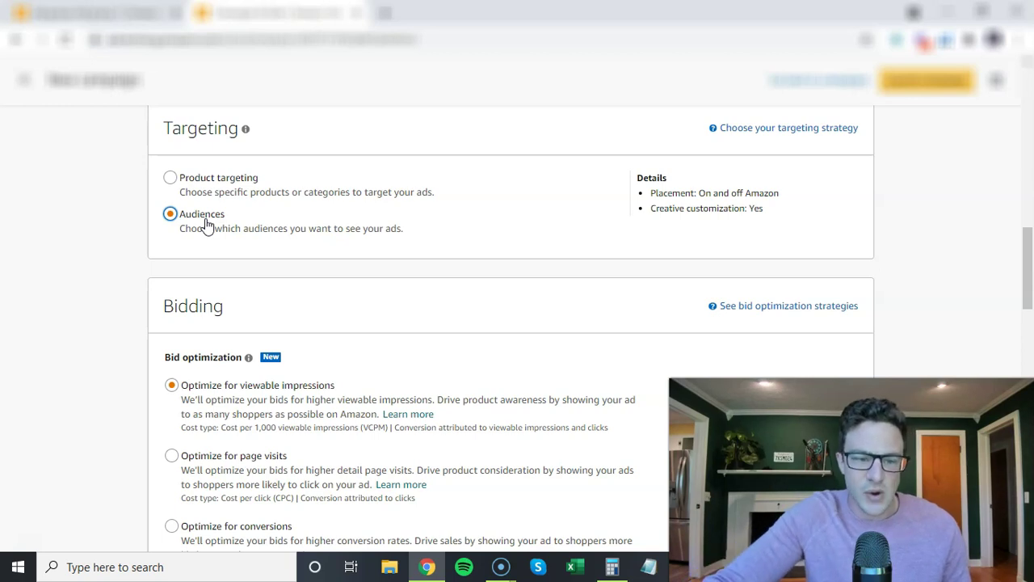
pyautogui.click(207, 225)
pyautogui.scroll(-1, 111, 284)
pyautogui.click(207, 321)
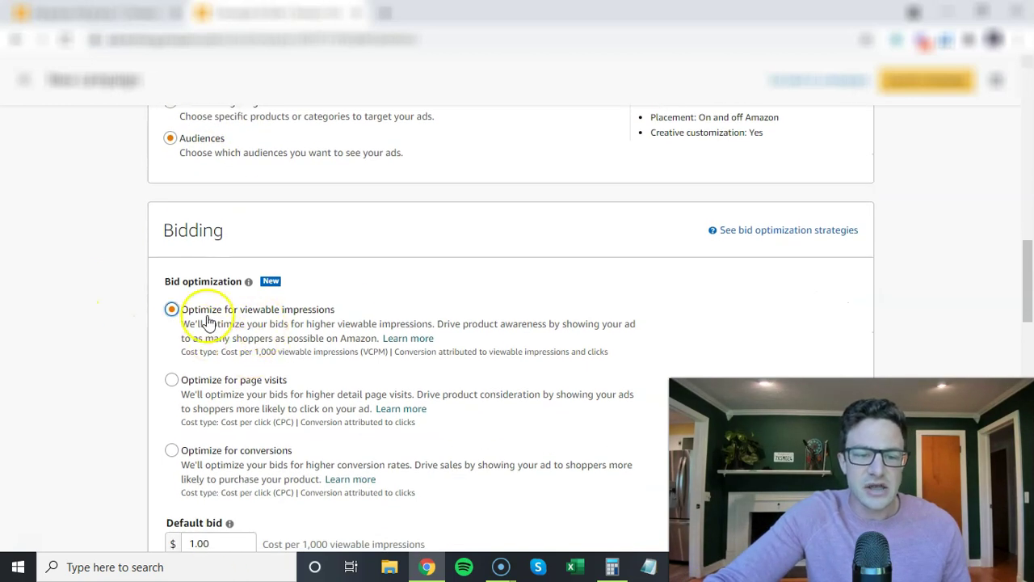
pyautogui.scroll(-3, 266, 323)
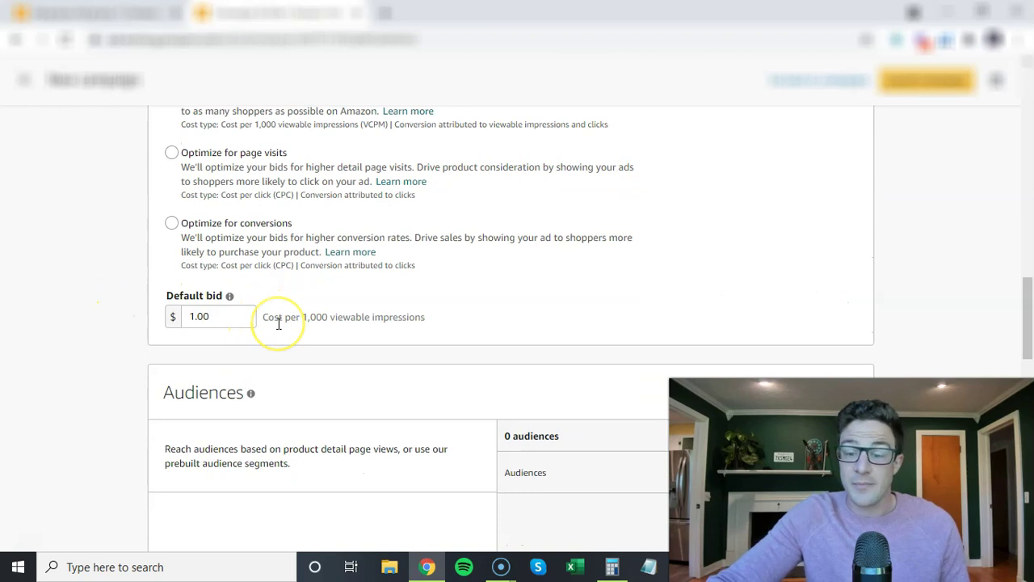
# Add the suggested Pots & Pans category as a views remarketing audience
pyautogui.scroll(-4, 278, 323)
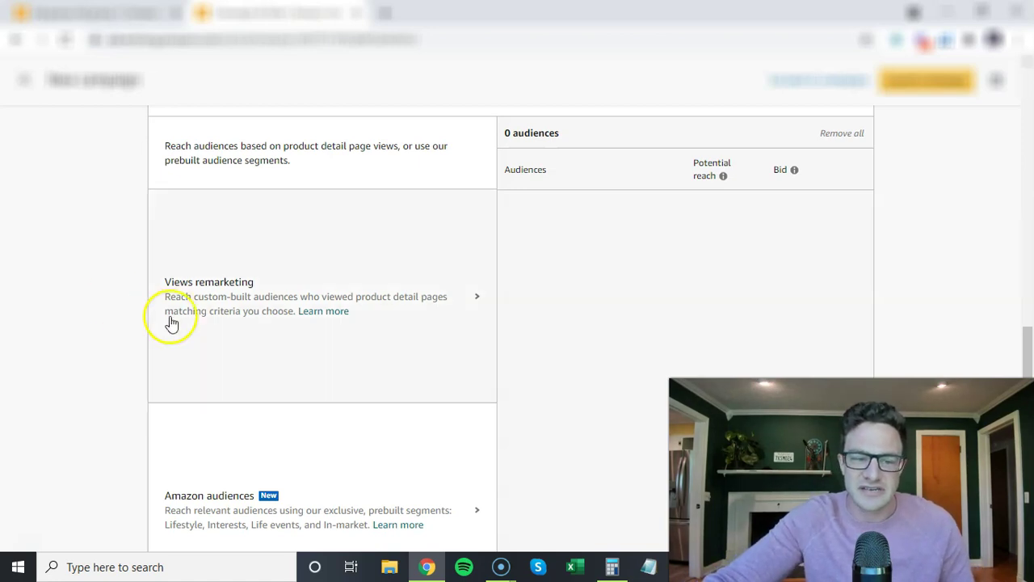
pyautogui.click(226, 316)
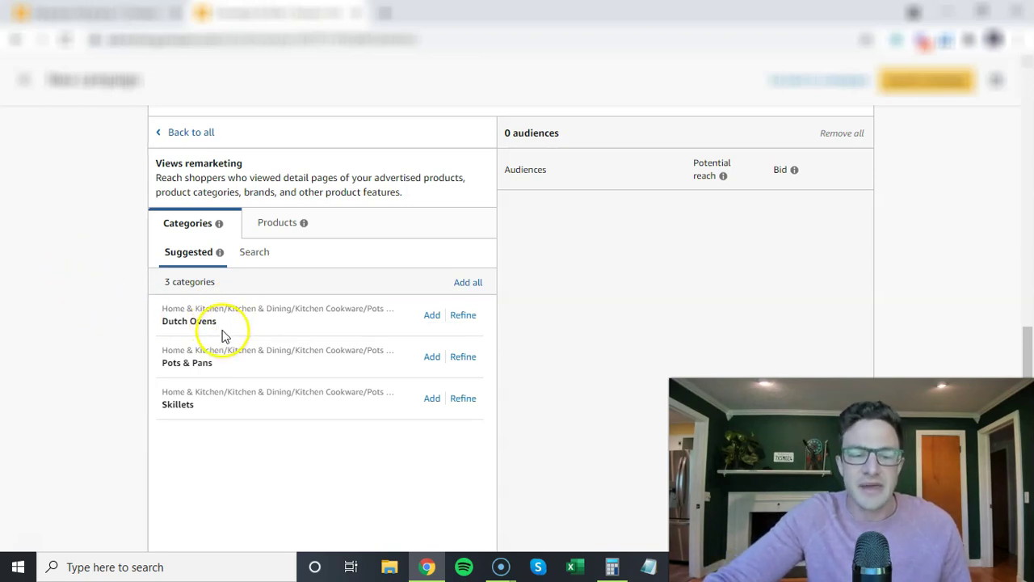
pyautogui.click(432, 356)
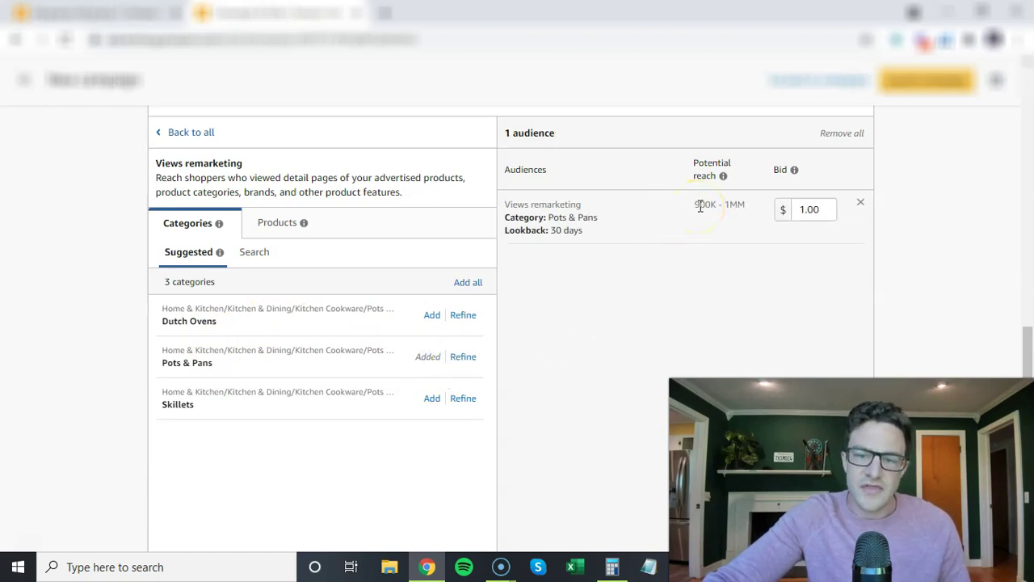
# Read the definition of potential reach and examine the Pots & Pans audience's reach and lookback period
pyautogui.moveTo(725, 180)
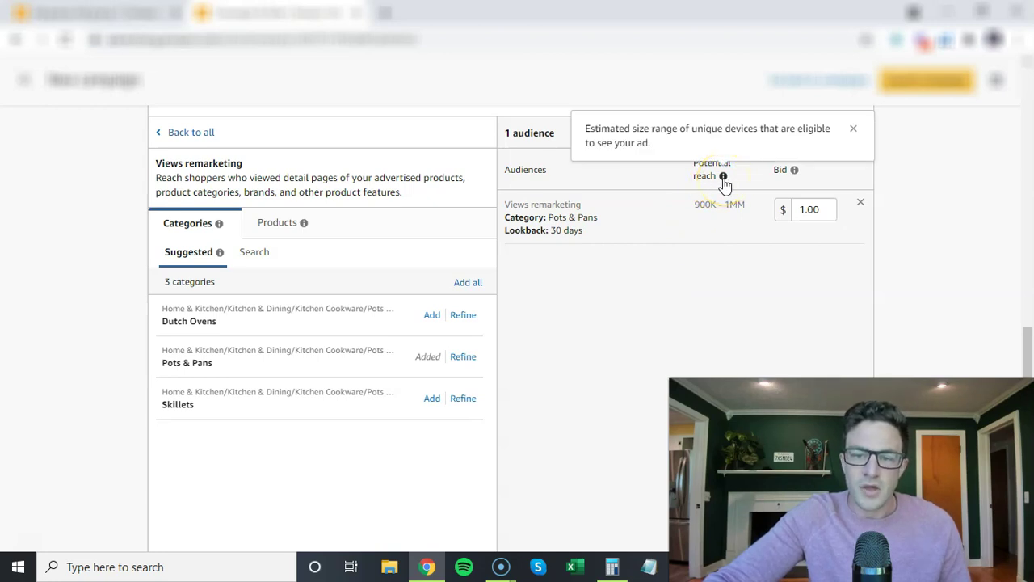
pyautogui.scroll(1, 724, 185)
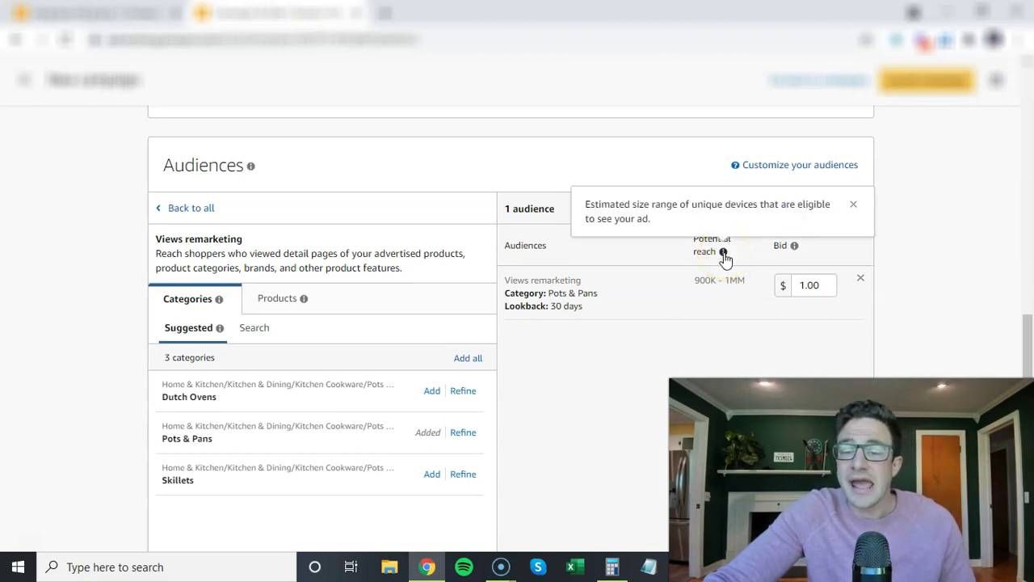
pyautogui.moveTo(695, 282); pyautogui.dragTo(742, 284)
pyautogui.moveTo(723, 258)
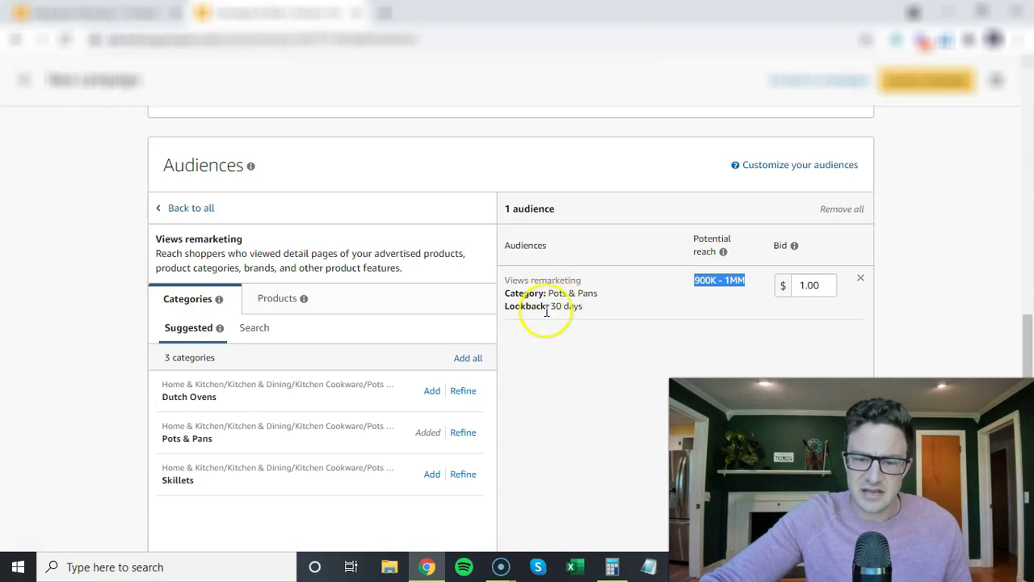
pyautogui.moveTo(552, 307); pyautogui.dragTo(589, 316)
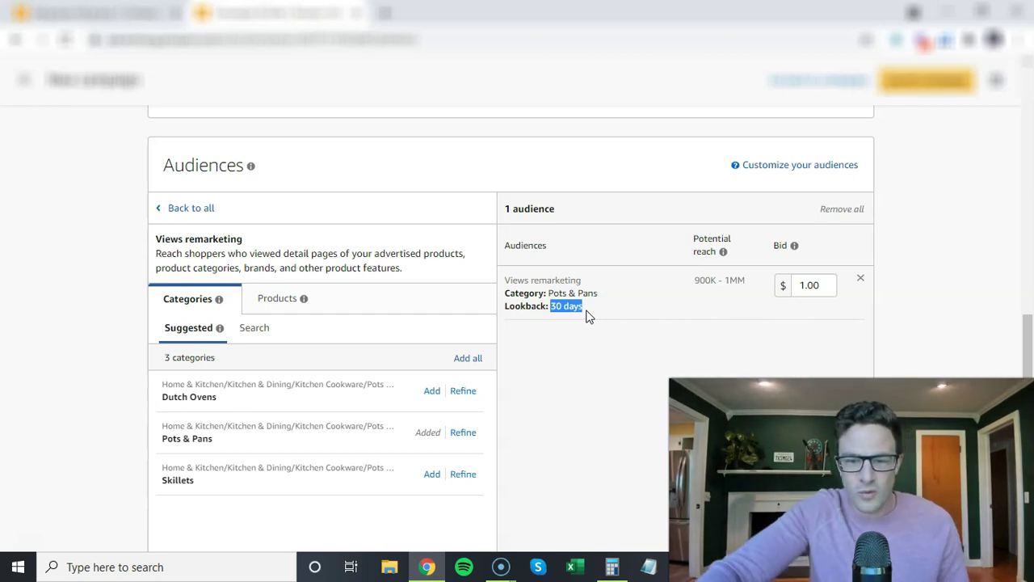
# Add the suggested Skillets and Dutch Ovens categories as views remarketing audiences
pyautogui.scroll(-2, 243, 323)
pyautogui.click(430, 323)
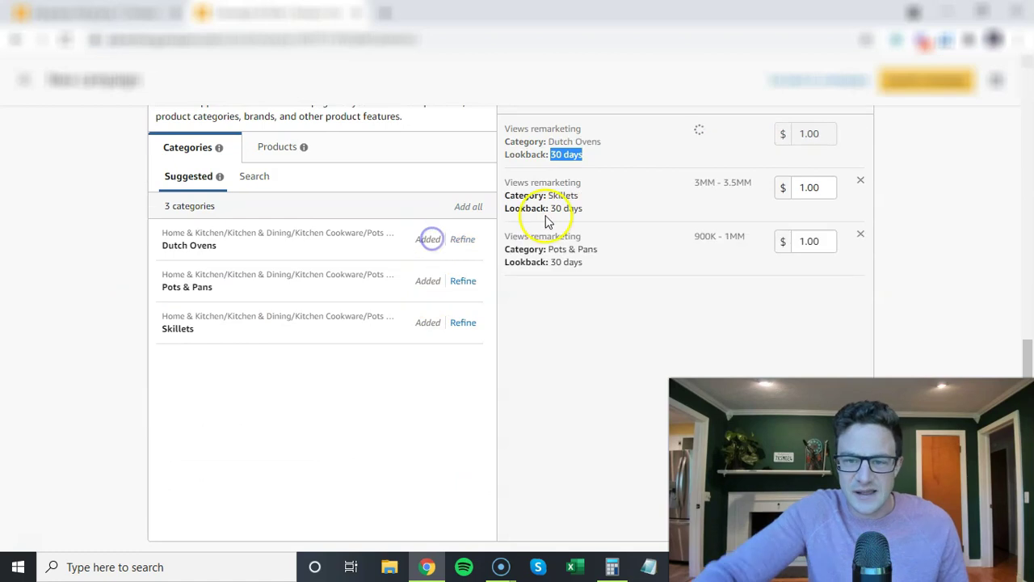
pyautogui.scroll(1, 633, 232)
# Compare the potential reach of the Dutch Ovens, Skillets and Pots & Pans remarketing audiences
pyautogui.click(698, 203)
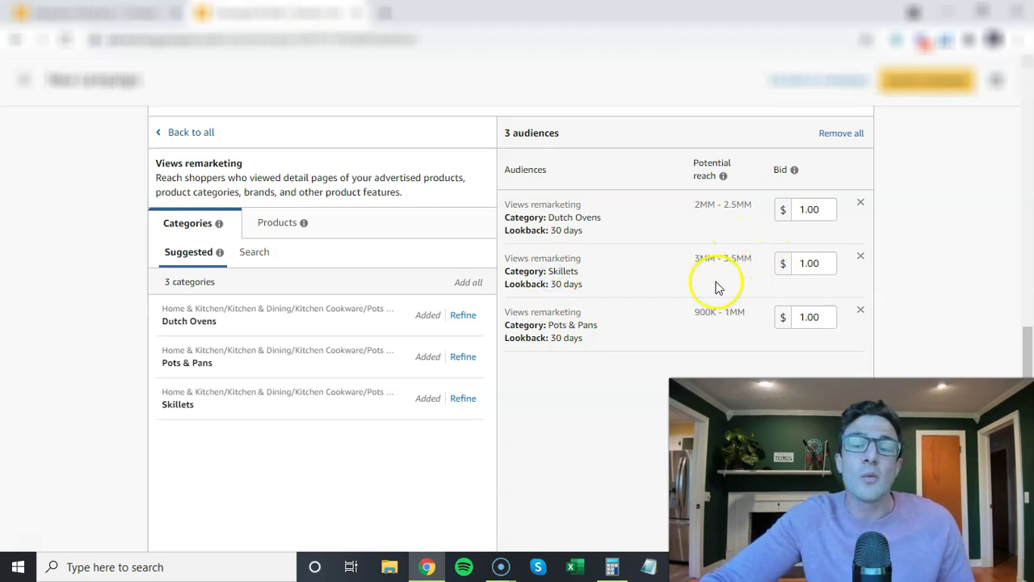
pyautogui.click(695, 258)
pyautogui.moveTo(695, 258); pyautogui.dragTo(752, 273)
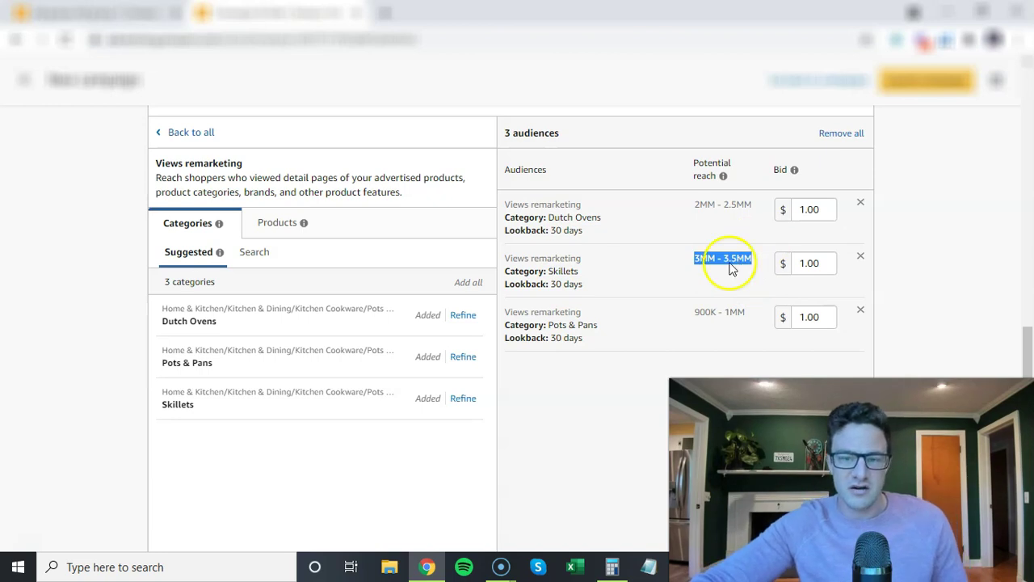
pyautogui.click(715, 259)
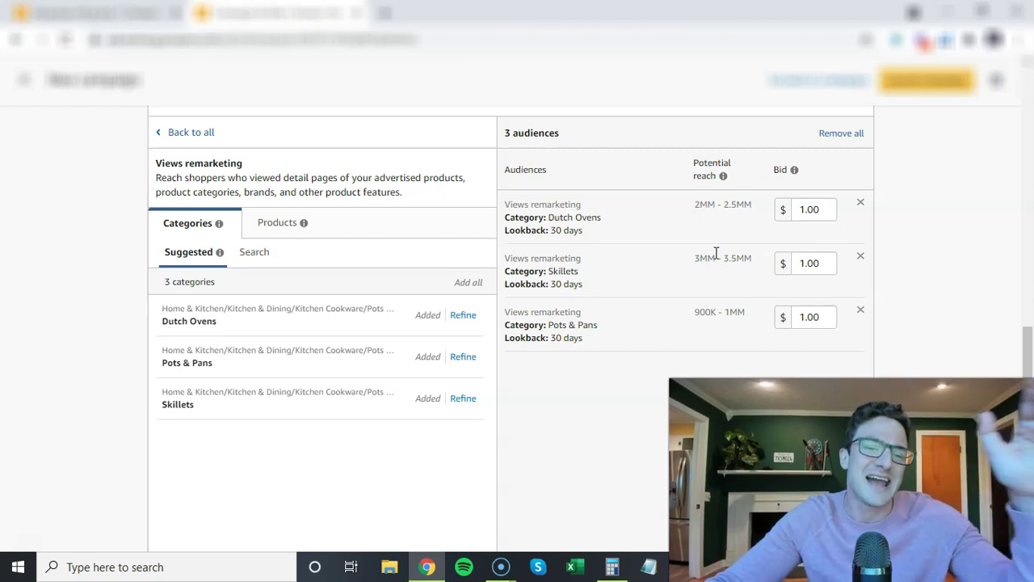
pyautogui.moveTo(695, 258); pyautogui.dragTo(751, 266)
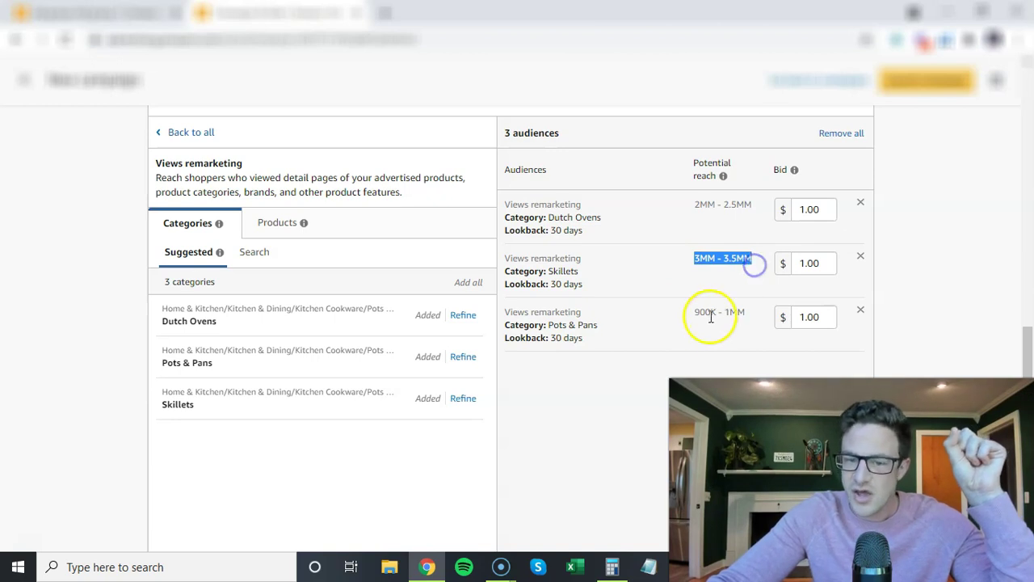
pyautogui.moveTo(695, 314); pyautogui.dragTo(729, 316)
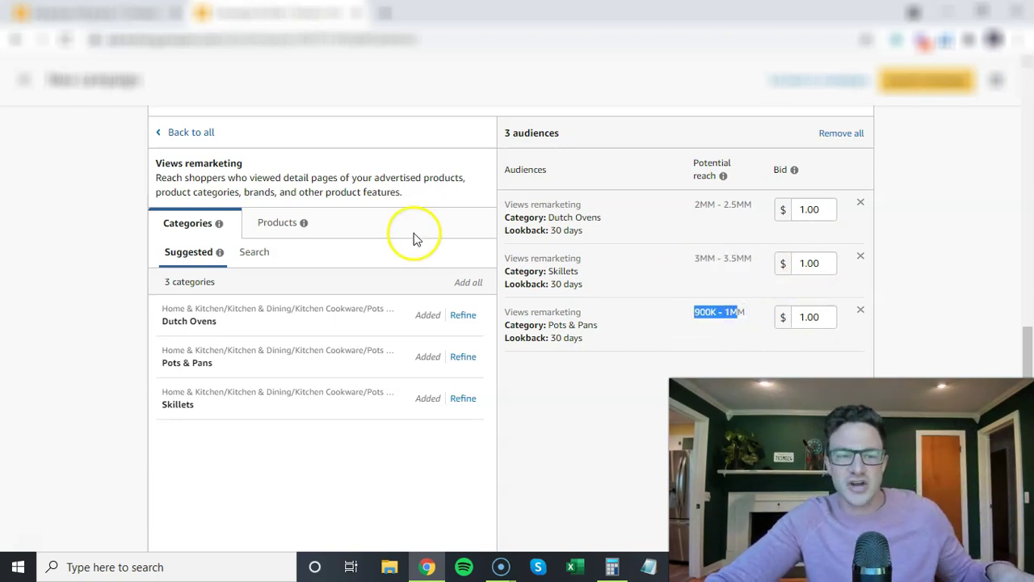
# Search the prebuilt Amazon audiences for "skillet" and add the in-market audience IM - Skillets
pyautogui.click(187, 132)
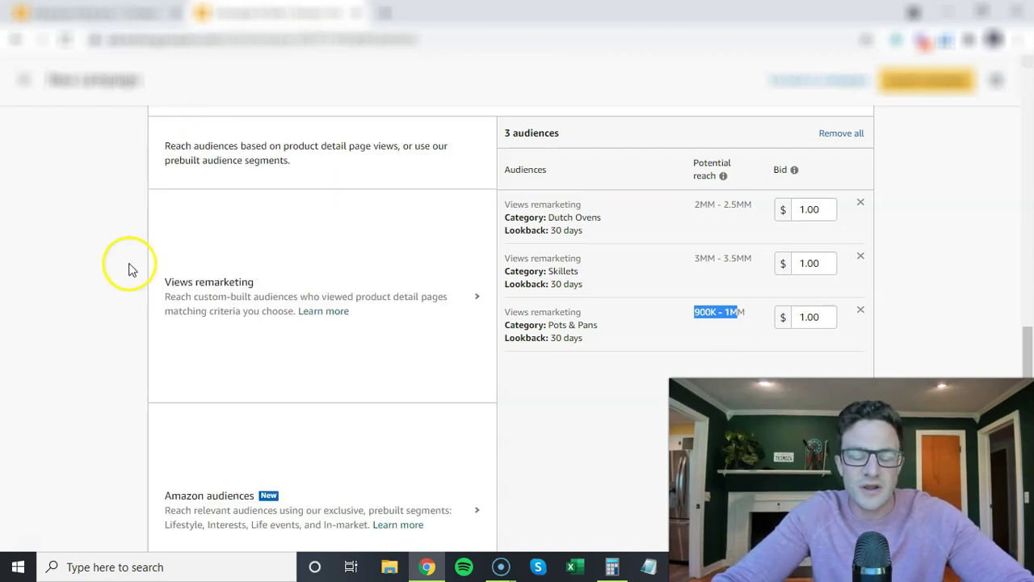
pyautogui.scroll(-1, 128, 272)
pyautogui.scroll(-2, 127, 272)
pyautogui.click(347, 409)
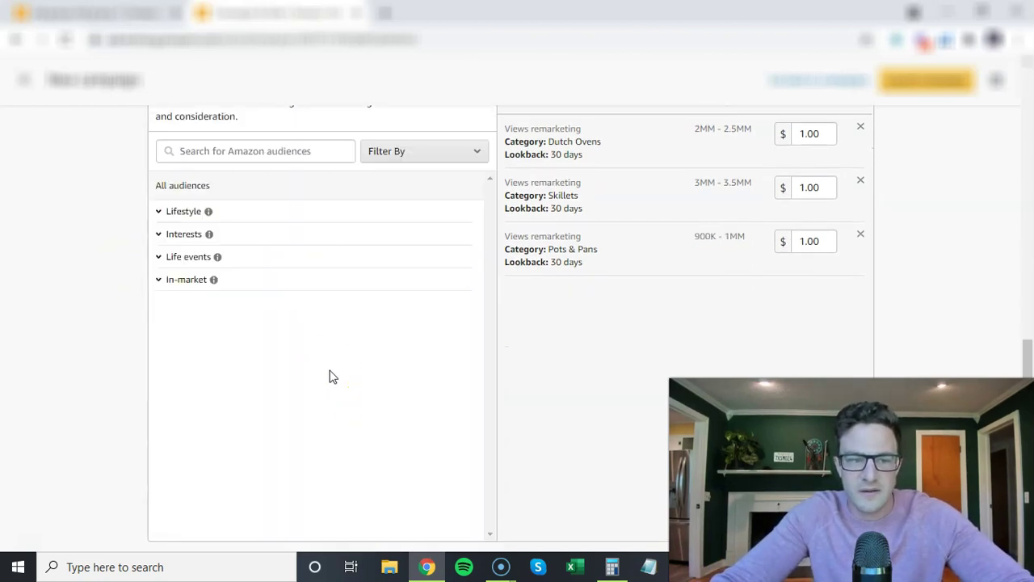
pyautogui.click(237, 153)
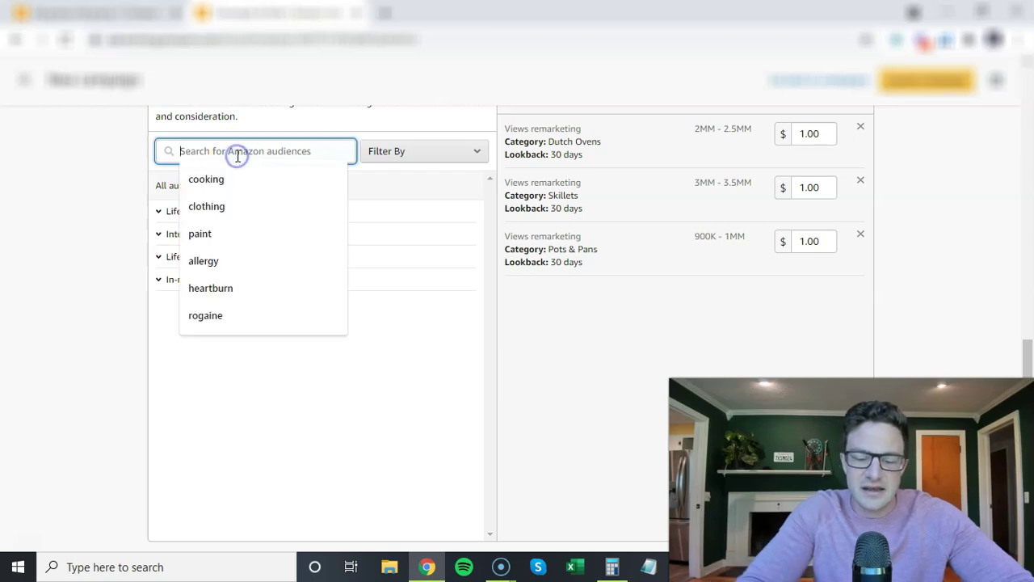
pyautogui.write('skillet')
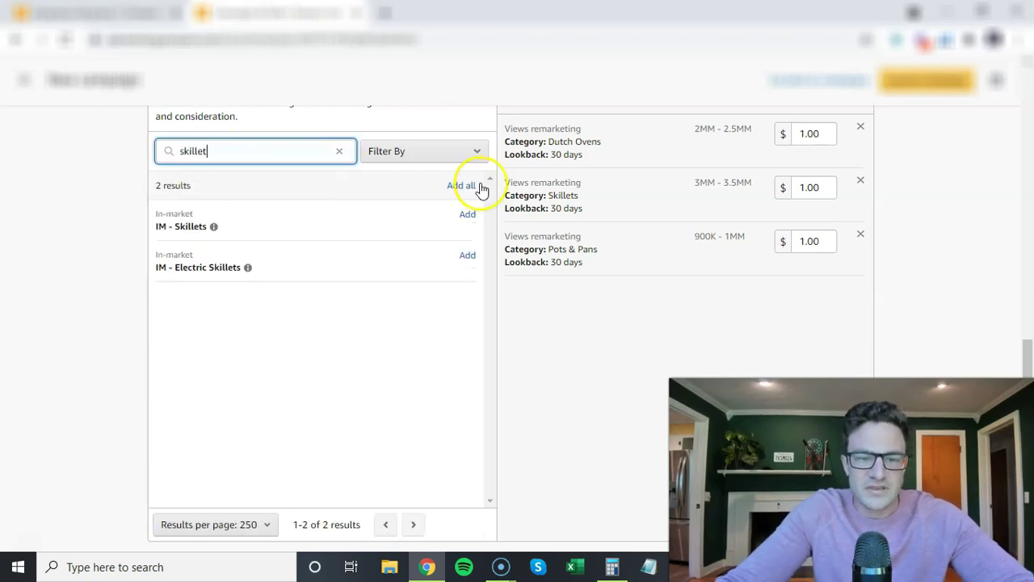
pyautogui.click(467, 215)
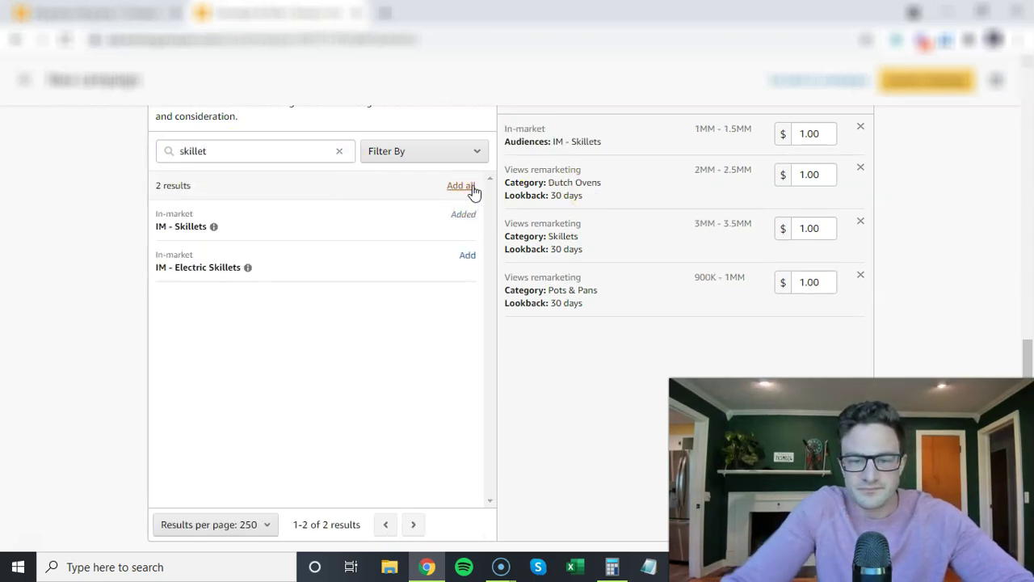
# Compare the reach of the Skillets remarketing audience with the in-market one and read the IM - Skillets description
pyautogui.click(541, 327)
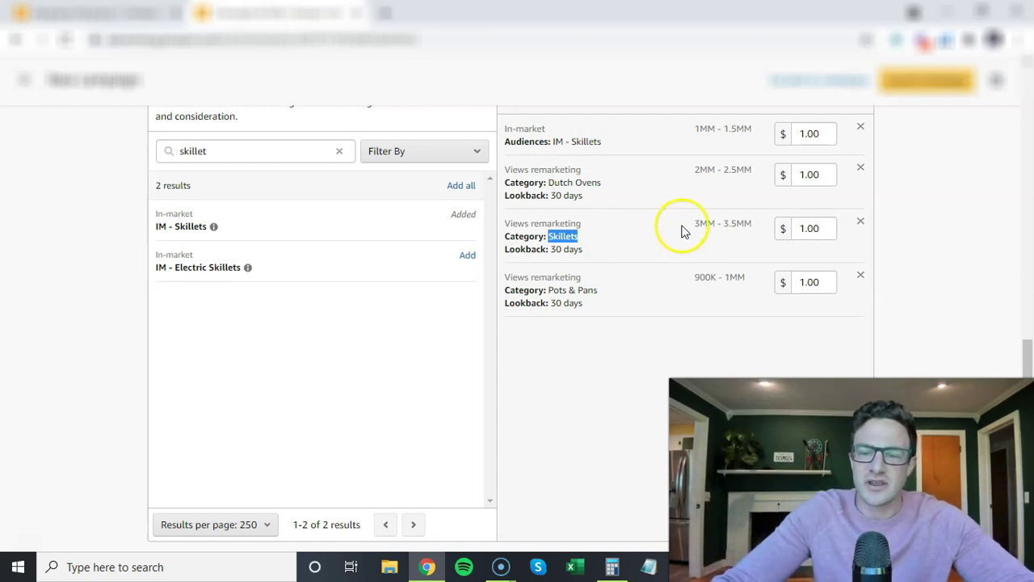
pyautogui.moveTo(690, 228); pyautogui.dragTo(753, 226)
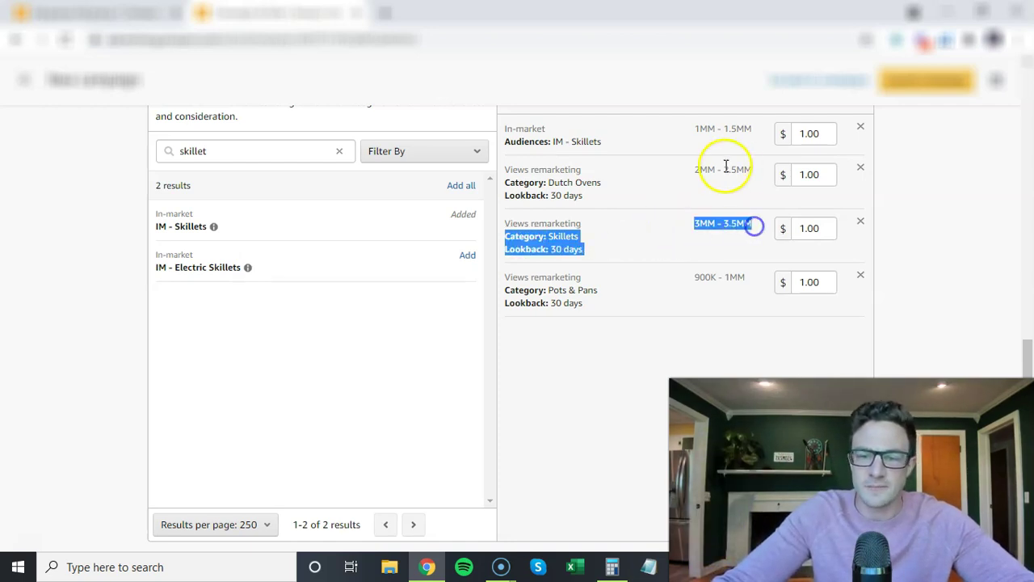
pyautogui.click(706, 132)
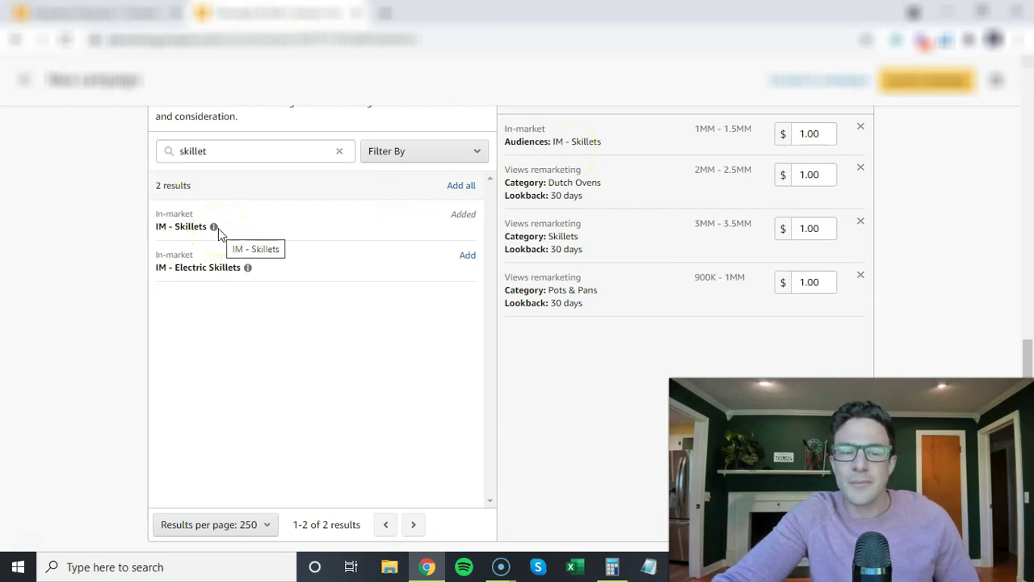
pyautogui.moveTo(215, 228)
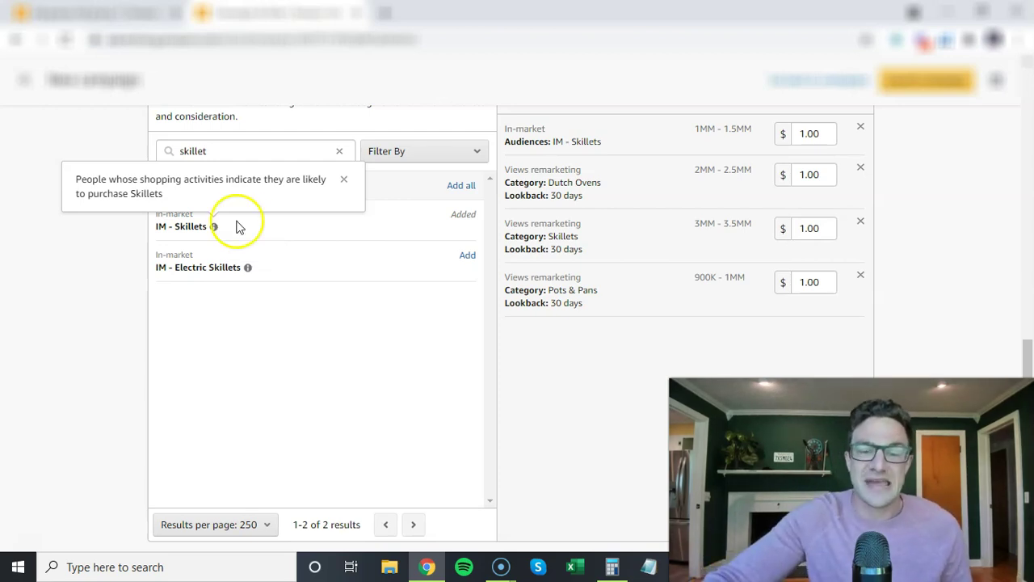
# Remove the Dutch Ovens and Pots & Pans remarketing audiences and return to the overview of audience types
pyautogui.click(863, 170)
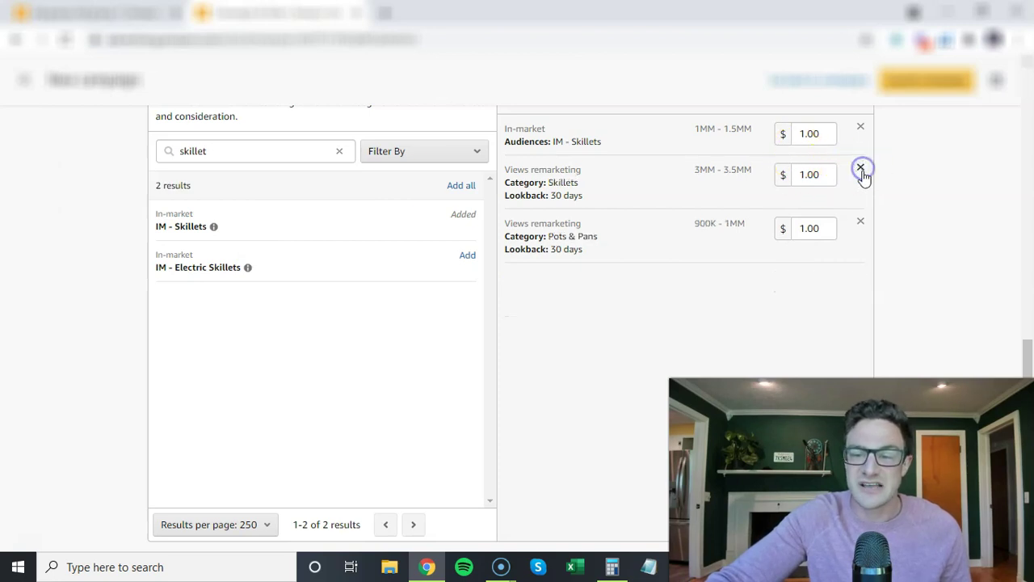
pyautogui.click(860, 221)
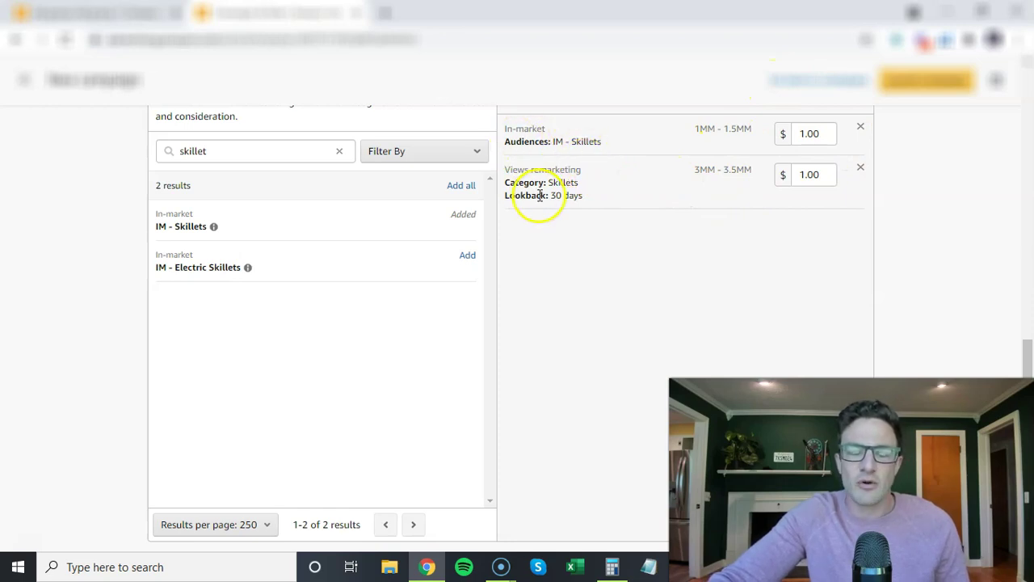
pyautogui.scroll(1, 194, 170)
pyautogui.click(196, 133)
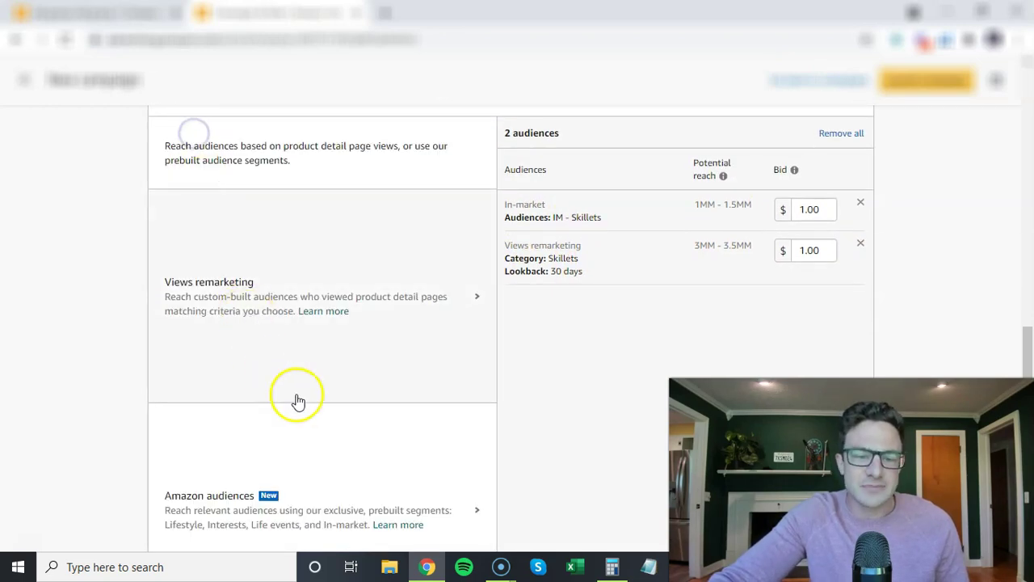
# Review the available audience types and the default bid's cost basis in the bidding settings
pyautogui.scroll(-2, 146, 344)
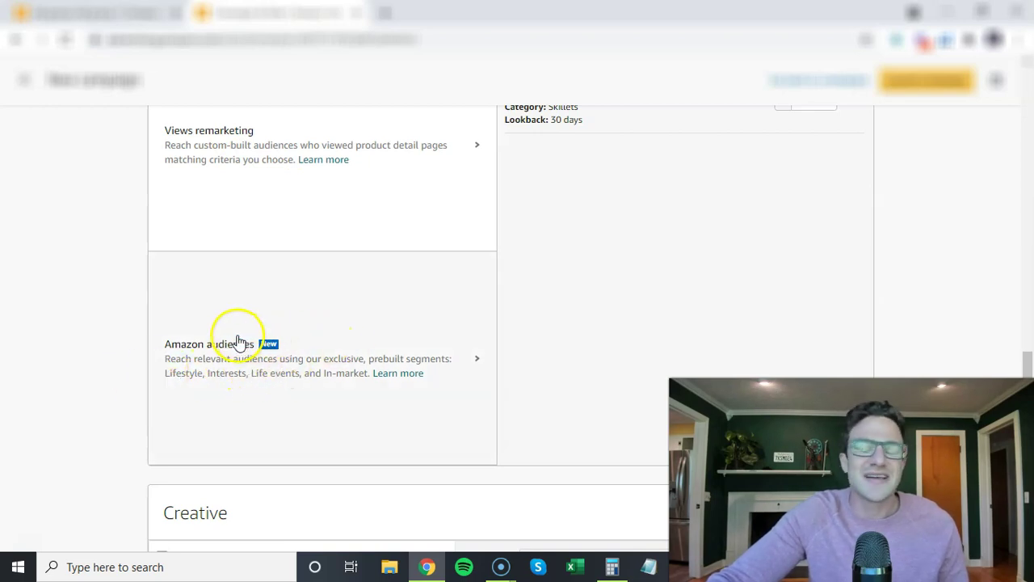
pyautogui.scroll(1, 186, 334)
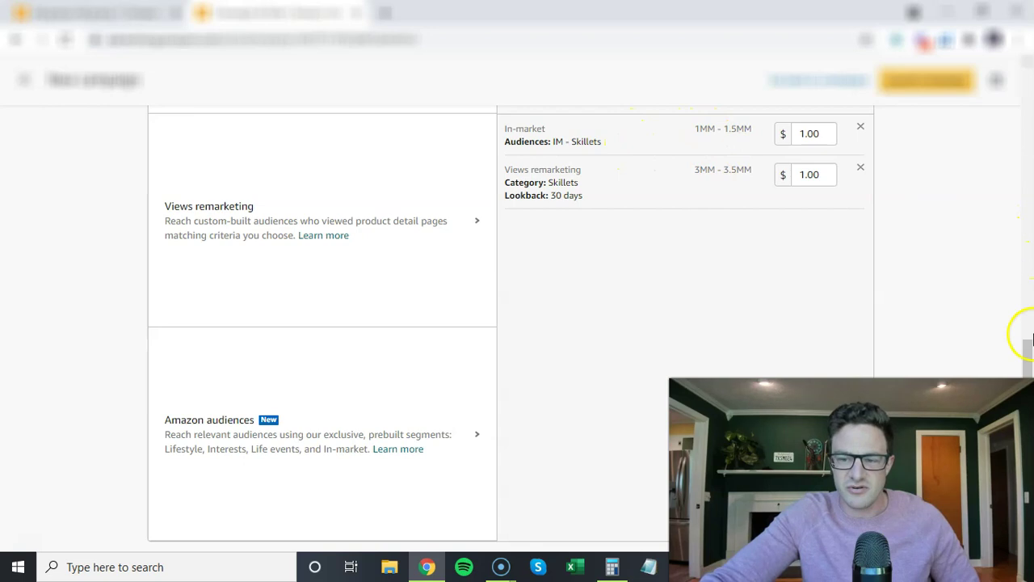
pyautogui.moveTo(1028, 367); pyautogui.dragTo(1029, 319)
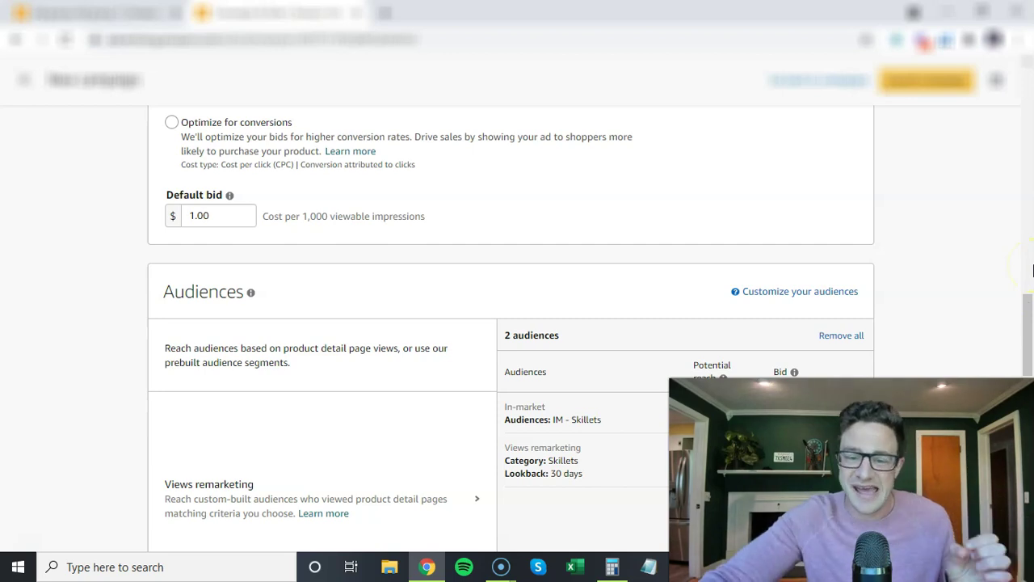
pyautogui.moveTo(304, 216); pyautogui.dragTo(398, 227)
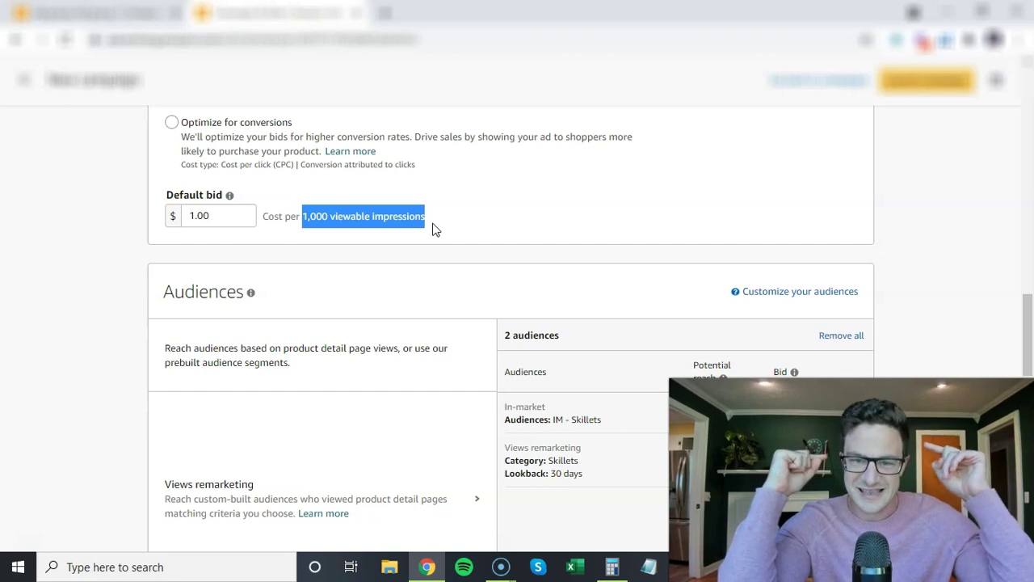
pyautogui.click(428, 210)
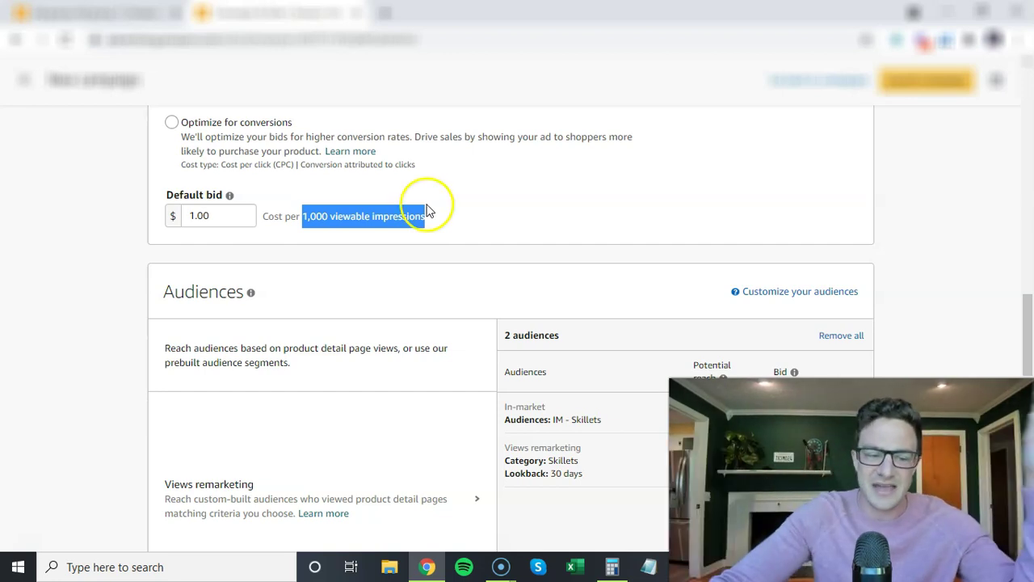